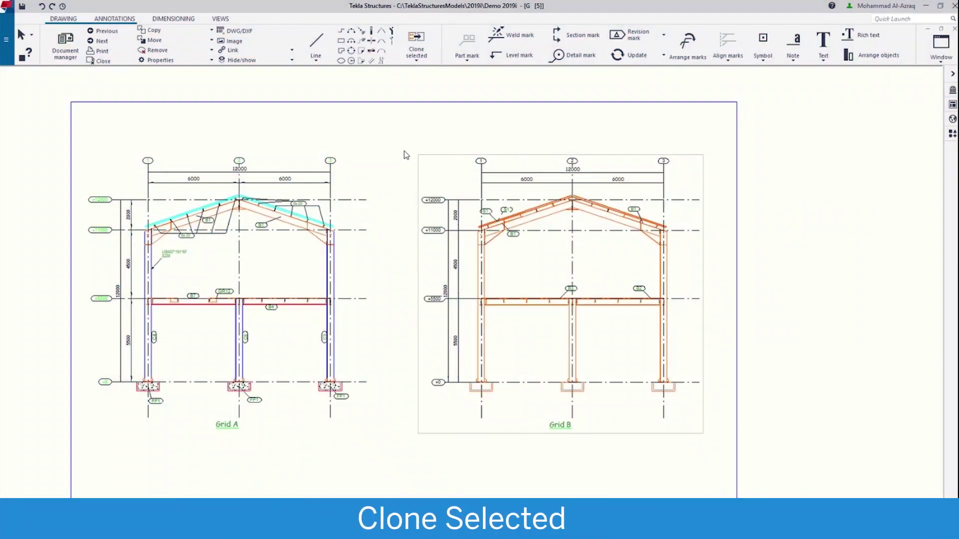
- Clone the Grid A view's dimensions and marks onto the matching Grid B elevation view
{"action": "mouse_move", "coordinate": [383, 124]}
{"action": "left_mouse_down"}
{"action": "mouse_move", "coordinate": [322, 278]}
{"action": "mouse_move", "coordinate": [142, 385]}
{"action": "mouse_move", "coordinate": [82, 451]}
{"action": "left_mouse_up"}
{"action": "left_click", "coordinate": [418, 50]}
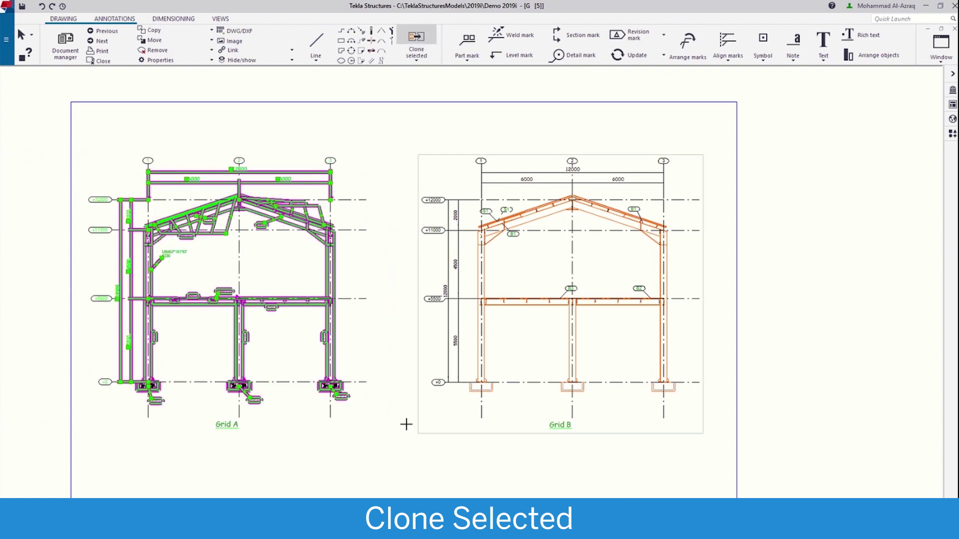
{"action": "left_click", "coordinate": [404, 457]}
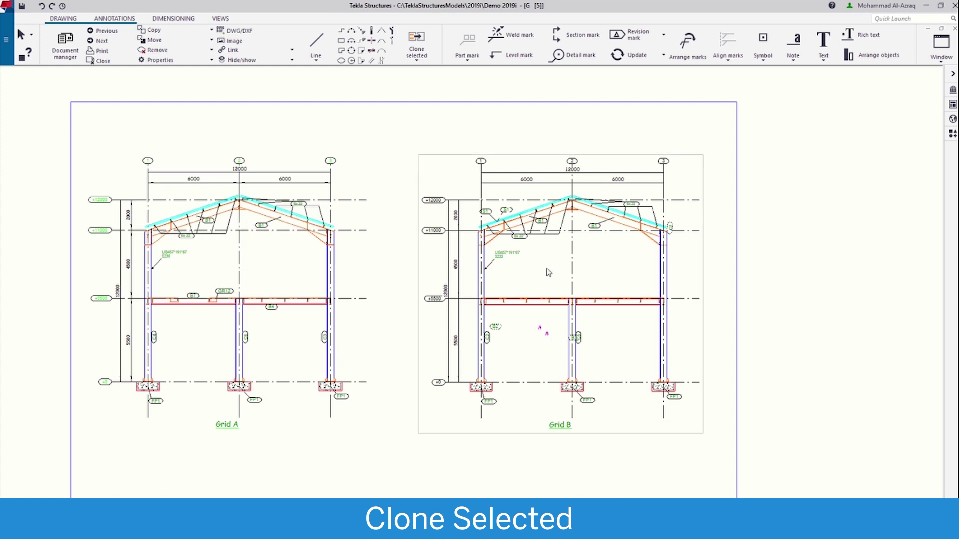
{"action": "scroll", "coordinate": [547, 270], "scroll_direction": "up", "scroll_amount": 3}
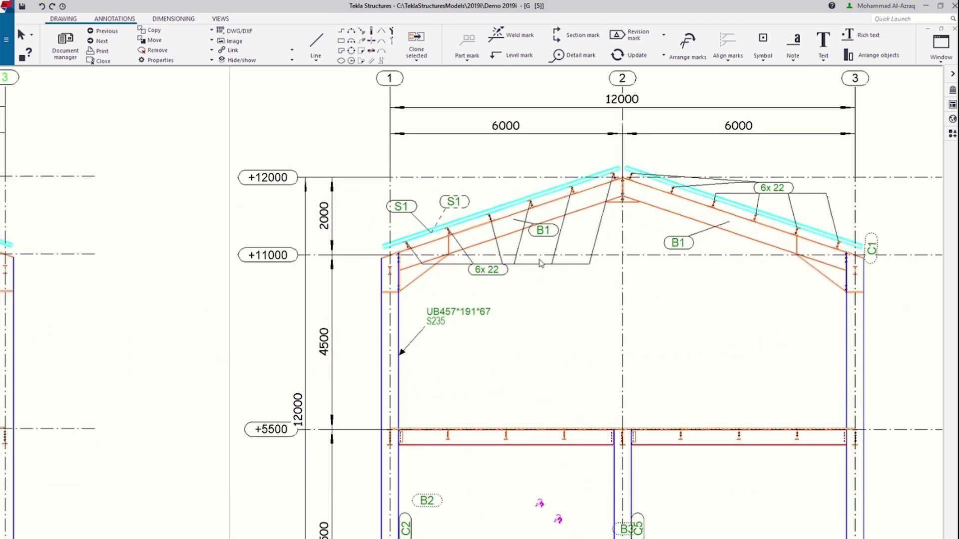
{"action": "scroll", "coordinate": [540, 263], "scroll_direction": "down", "scroll_amount": 2}
{"action": "scroll", "coordinate": [578, 325], "scroll_direction": "up", "scroll_amount": 2}
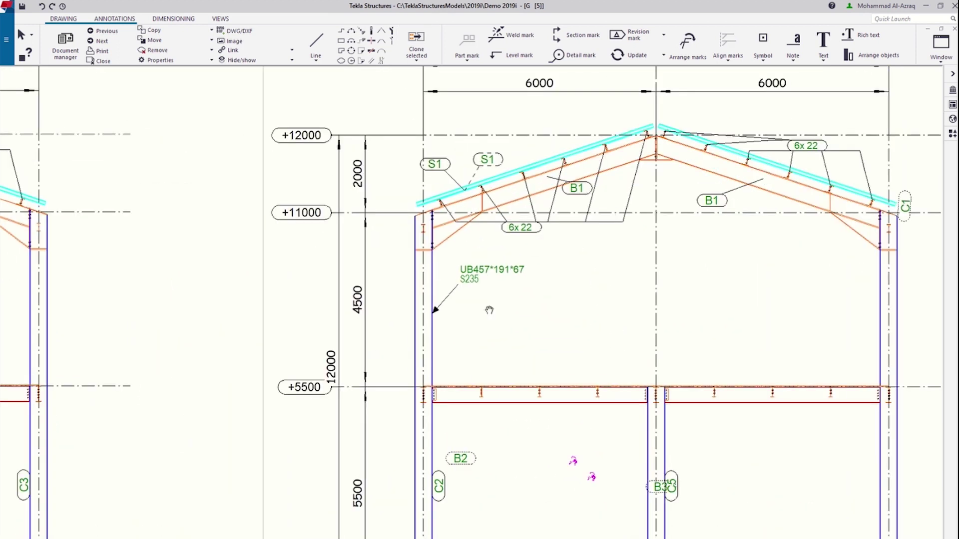
{"action": "middle_click_drag", "start_coordinate": [489, 310], "coordinate": [518, 139]}
{"action": "scroll", "coordinate": [481, 463], "scroll_direction": "down", "scroll_amount": 5}
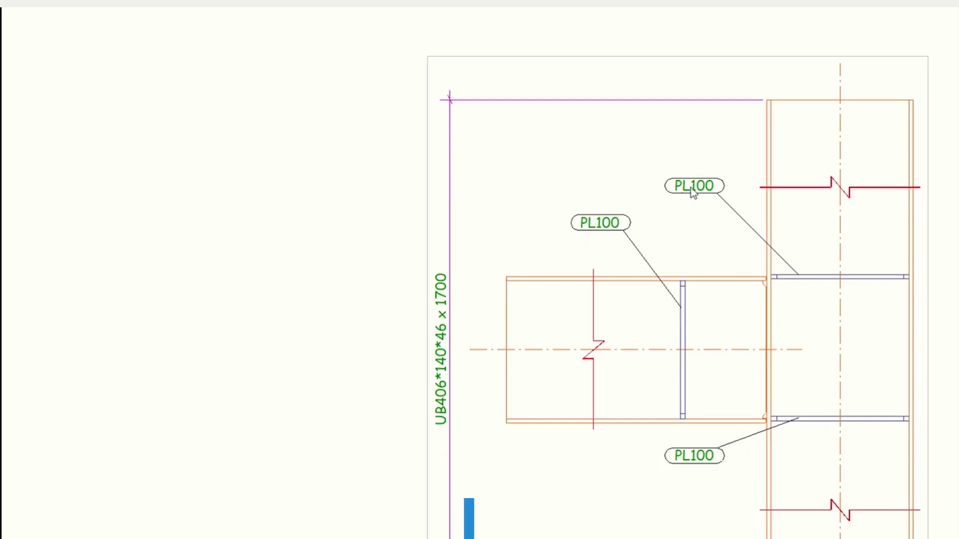
- Merge the upper, middle and lower PL100 plate marks into one mark
{"action": "left_click", "coordinate": [692, 193]}
{"action": "left_click", "coordinate": [601, 223]}
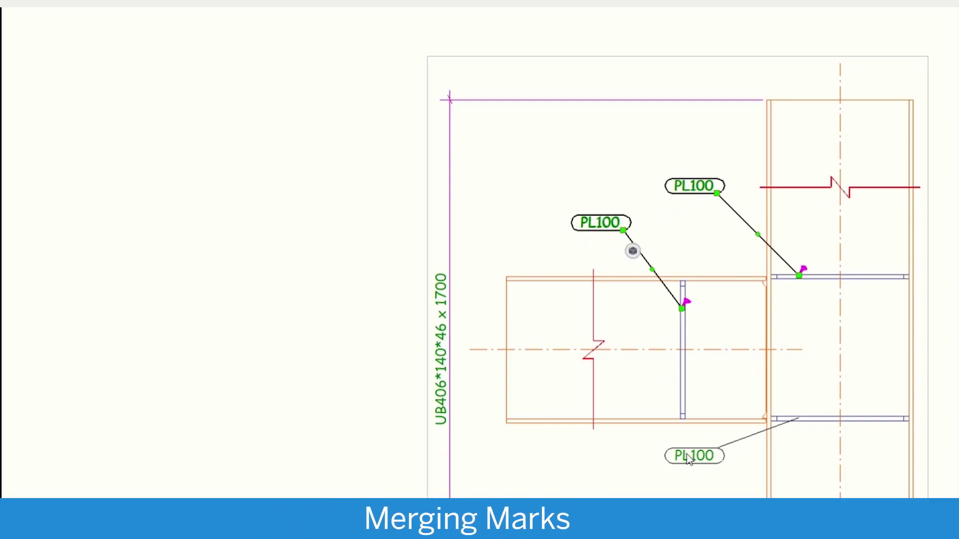
{"action": "left_click", "coordinate": [689, 459]}
{"action": "right_click", "coordinate": [686, 454]}
{"action": "left_click", "coordinate": [736, 423]}
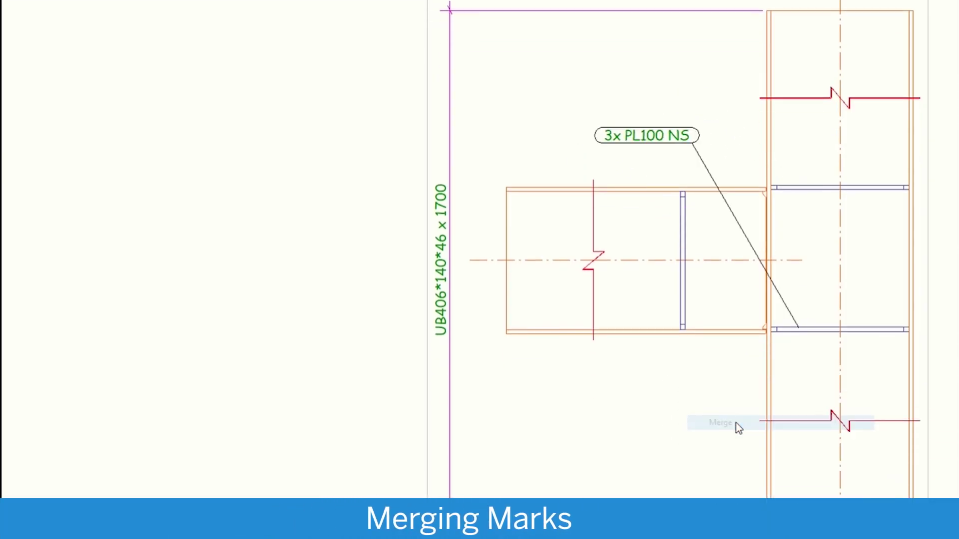
- Set the merged 3x PL100 NS mark's leader lines to meet at one point
{"action": "double_click", "coordinate": [654, 139]}
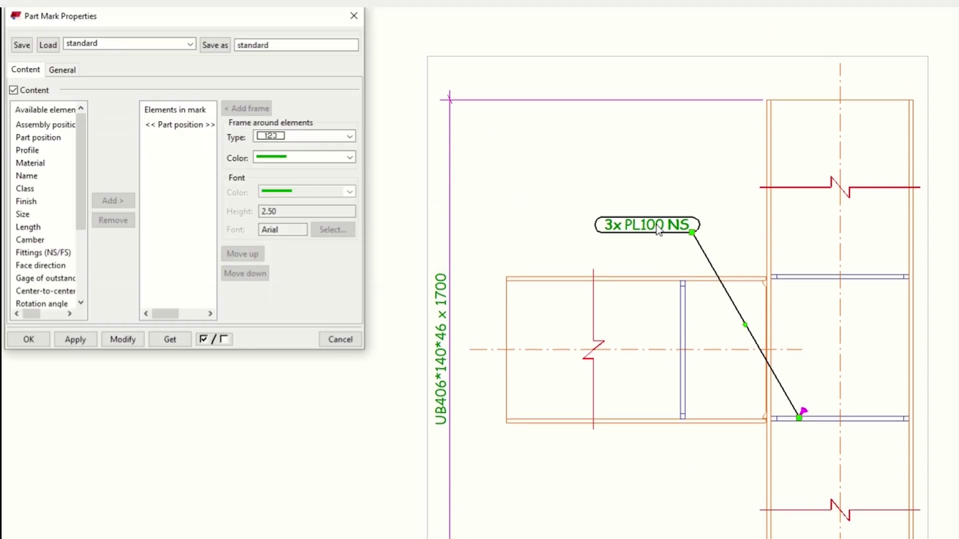
{"action": "left_click", "coordinate": [61, 73]}
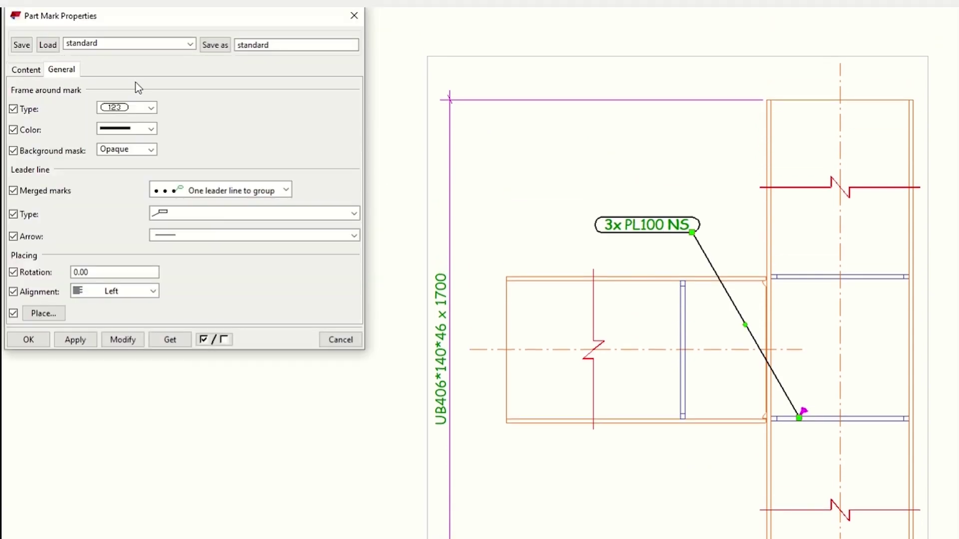
{"action": "left_click", "coordinate": [286, 190]}
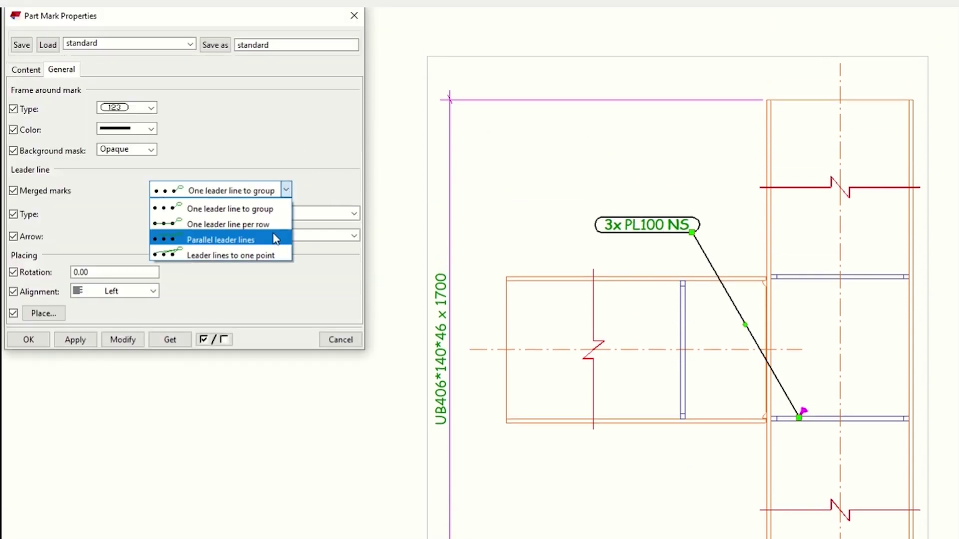
{"action": "left_click", "coordinate": [274, 235]}
{"action": "left_click", "coordinate": [125, 341]}
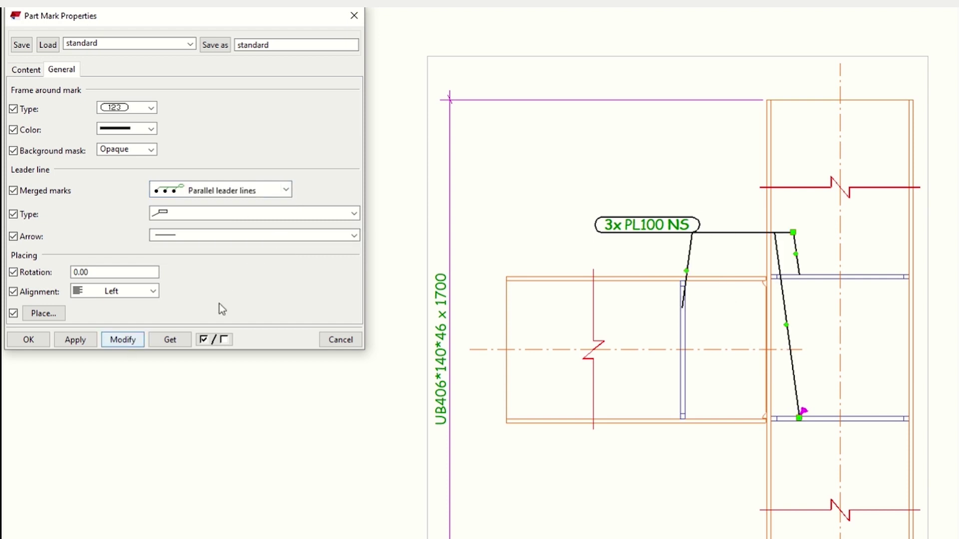
{"action": "left_click", "coordinate": [287, 190]}
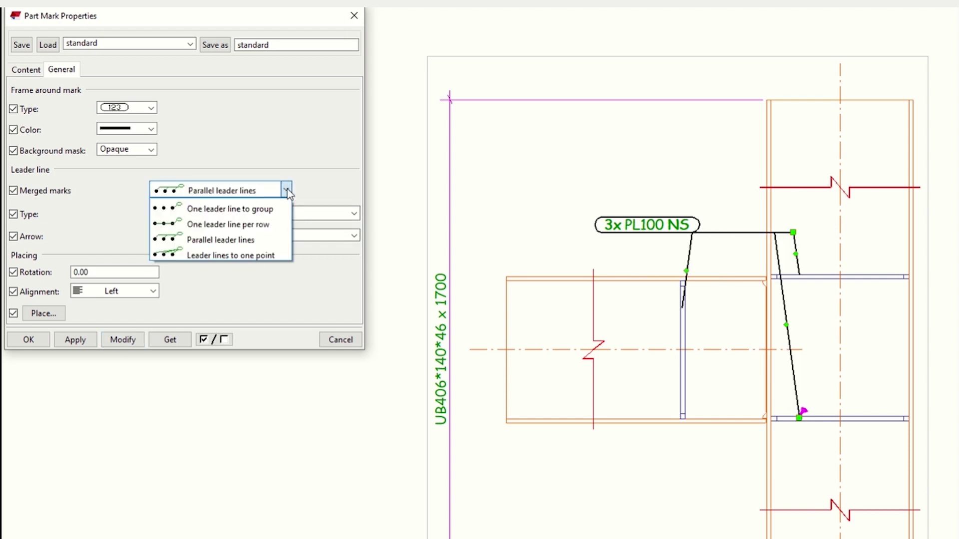
{"action": "left_click", "coordinate": [275, 256]}
{"action": "left_click", "coordinate": [129, 340]}
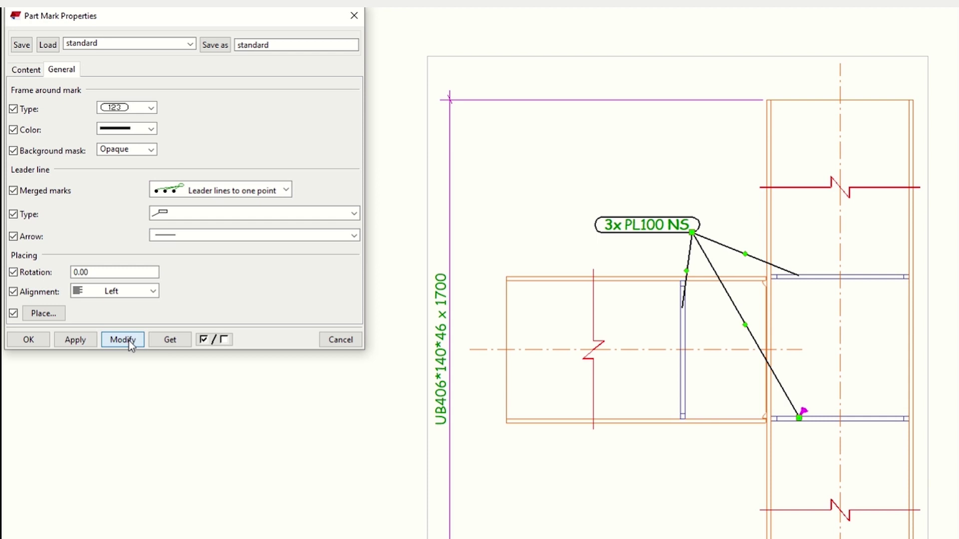
{"action": "left_click", "coordinate": [35, 339]}
{"action": "right_click", "coordinate": [656, 229]}
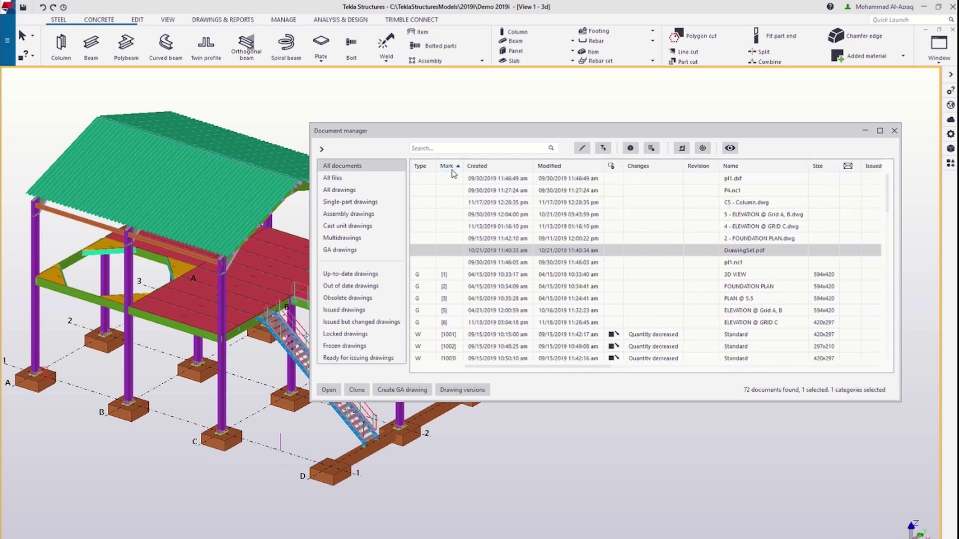
- Freeze the Document manager columns at Created so Type, Mark and Created stay fixed
{"action": "right_click", "coordinate": [486, 168]}
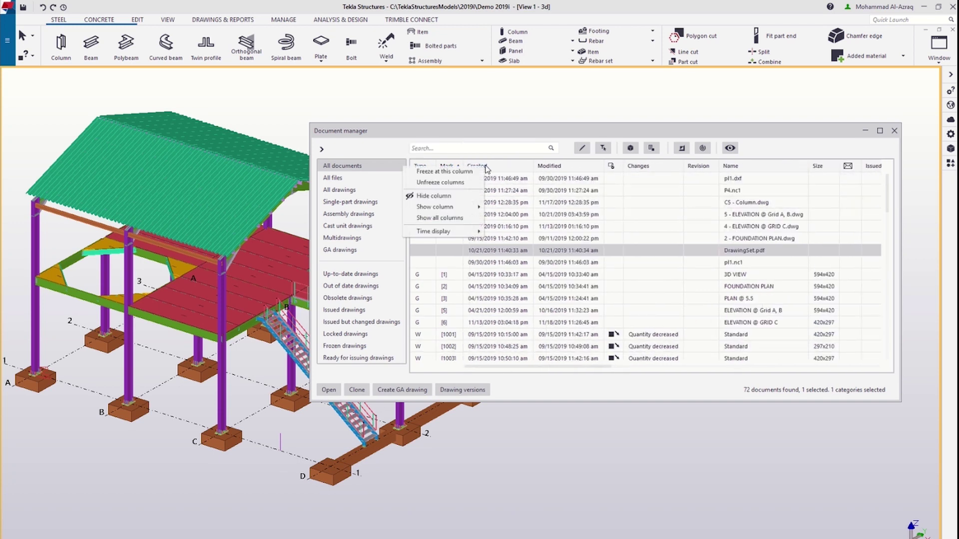
{"action": "left_click", "coordinate": [471, 173]}
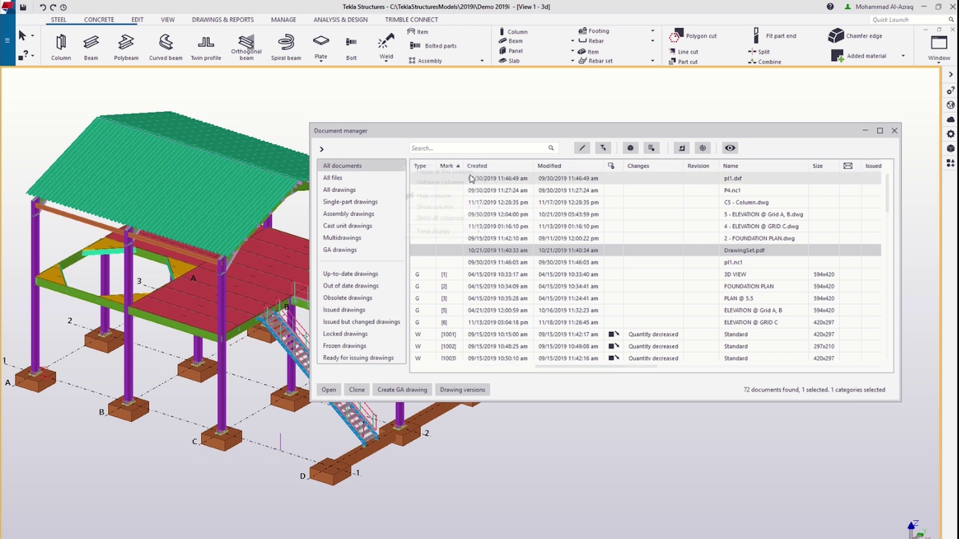
{"action": "mouse_move", "coordinate": [557, 368]}
{"action": "left_mouse_down"}
{"action": "mouse_move", "coordinate": [599, 369]}
{"action": "mouse_move", "coordinate": [550, 366]}
{"action": "left_mouse_up"}
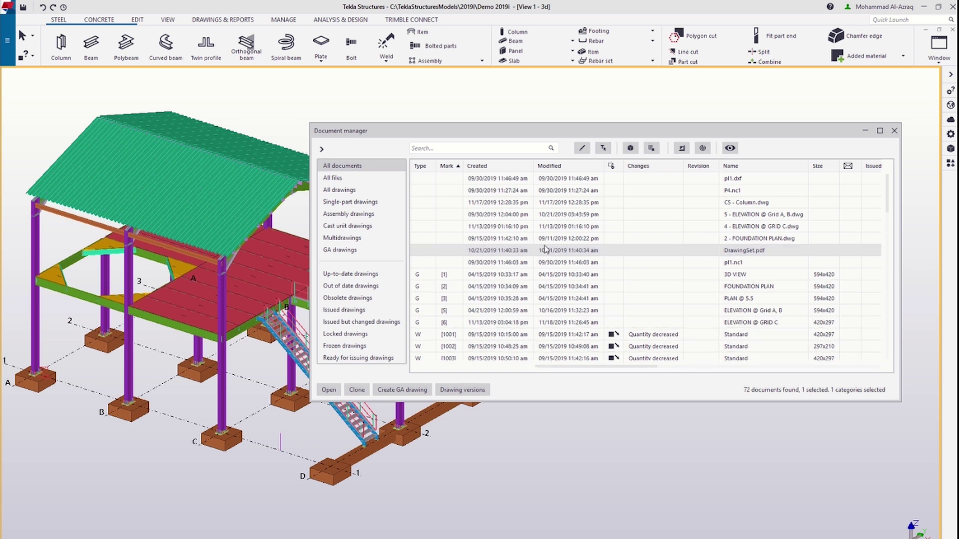
- Filter the document list to Beam drawings, then to documents modified after 11/1/2019
{"action": "left_click", "coordinate": [503, 148]}
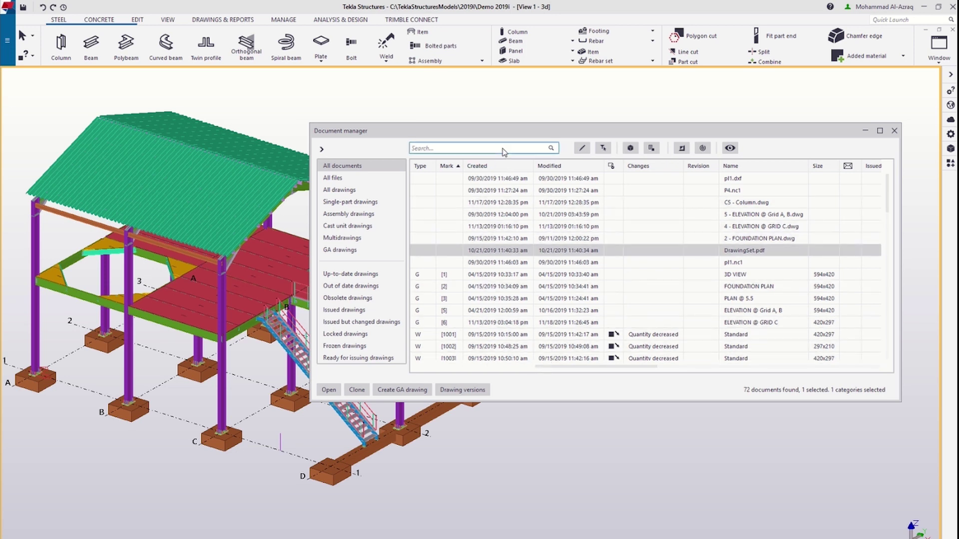
{"action": "type", "text": "beam"}
{"action": "key", "text": "Return"}
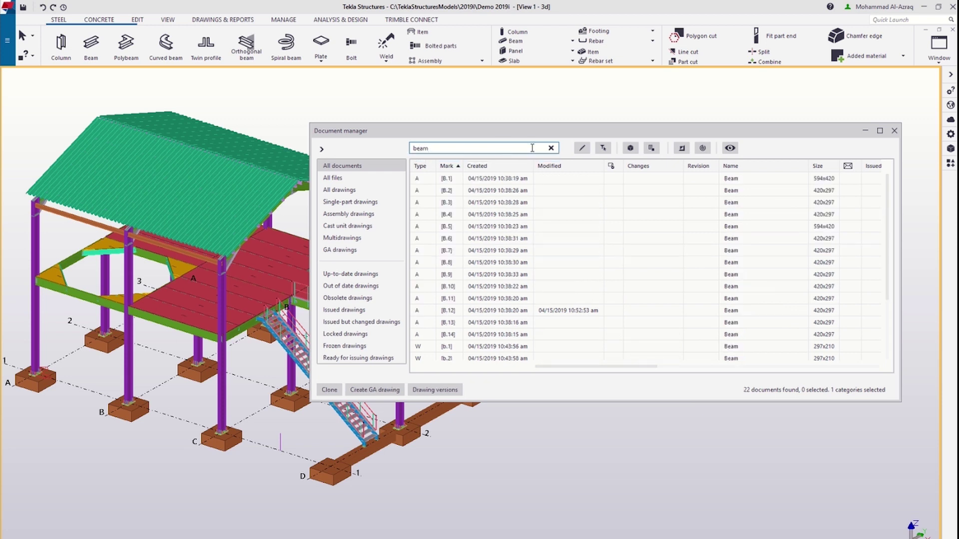
{"action": "type", "text": "ModificationDate:>11/1/2019"}
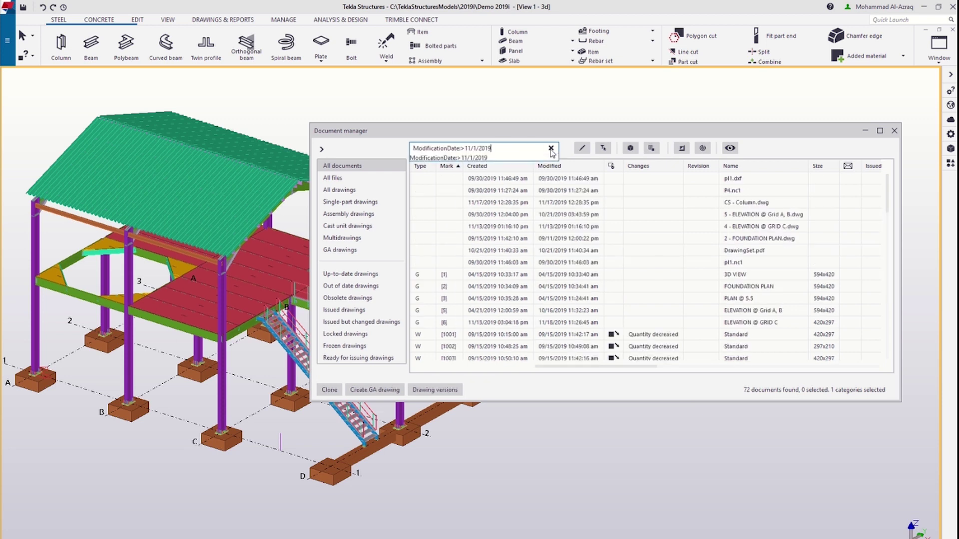
{"action": "key", "text": "Return"}
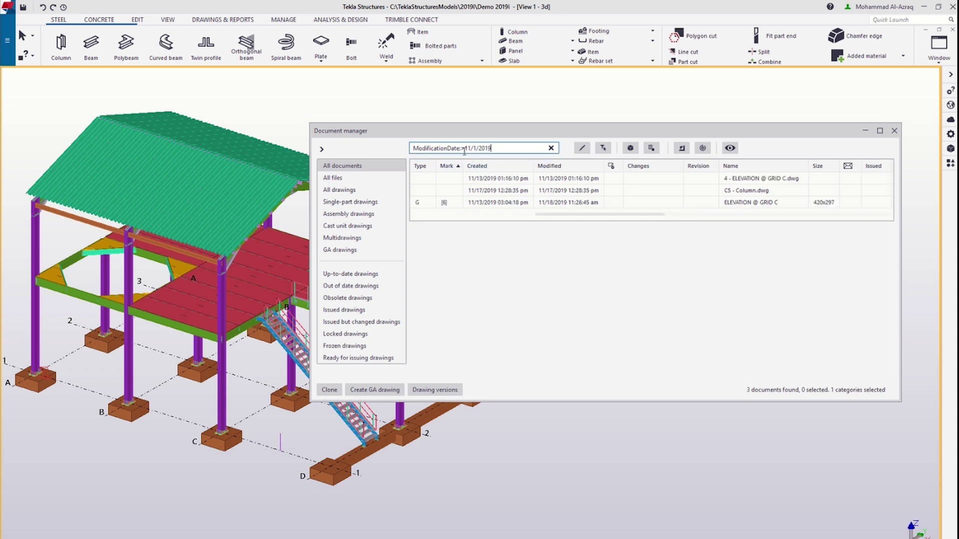
- Show only GA drawings and highlight ELEVATION @ GRID C's objects in the 3D model
{"action": "left_click", "coordinate": [552, 148]}
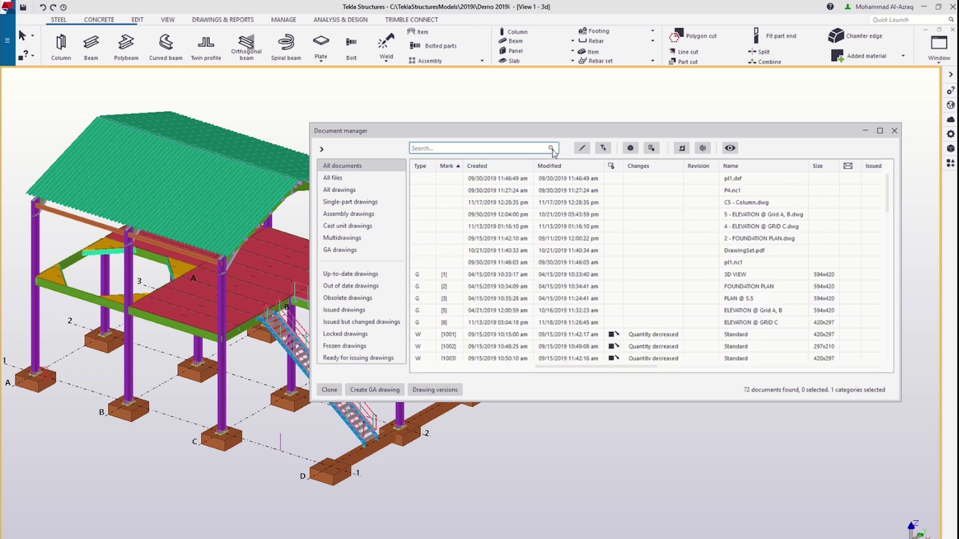
{"action": "left_click", "coordinate": [361, 251]}
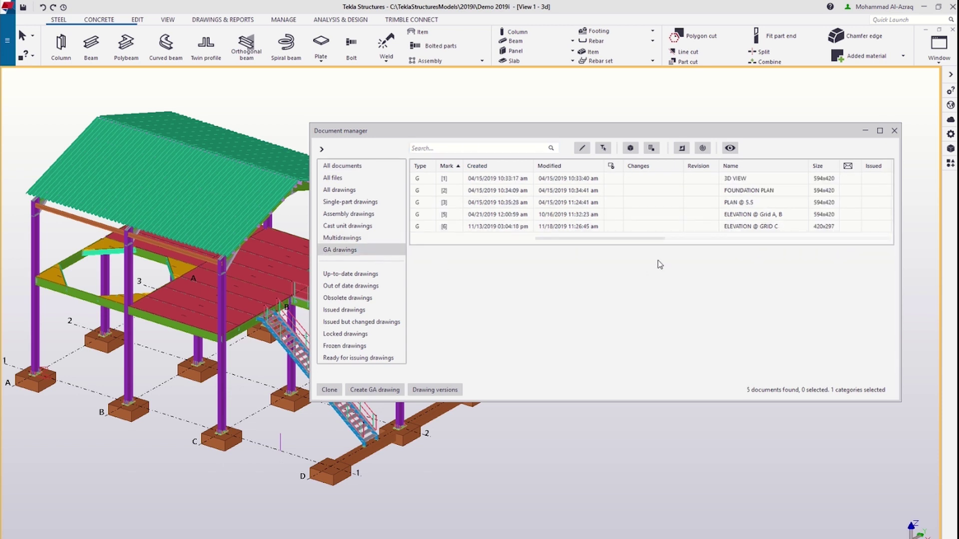
{"action": "left_click", "coordinate": [663, 227]}
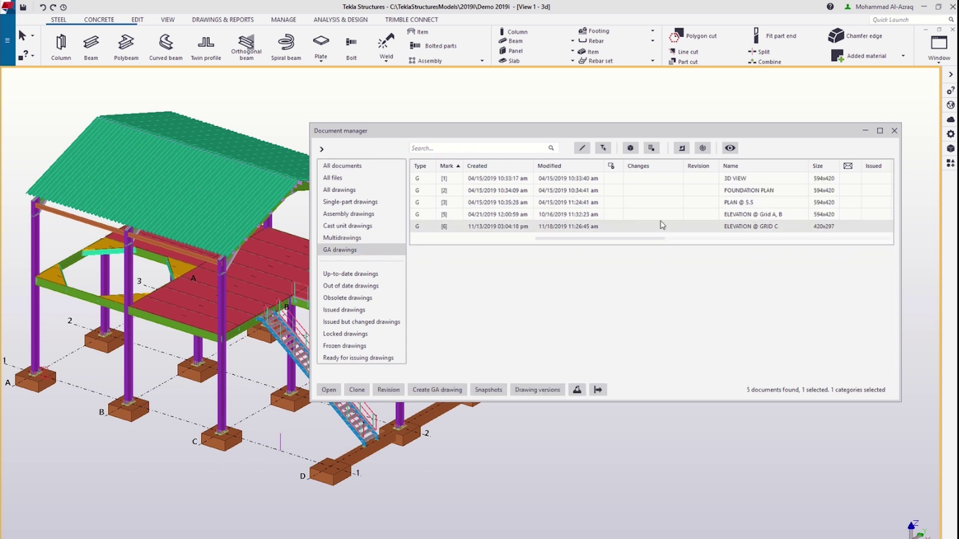
{"action": "left_click", "coordinate": [631, 148]}
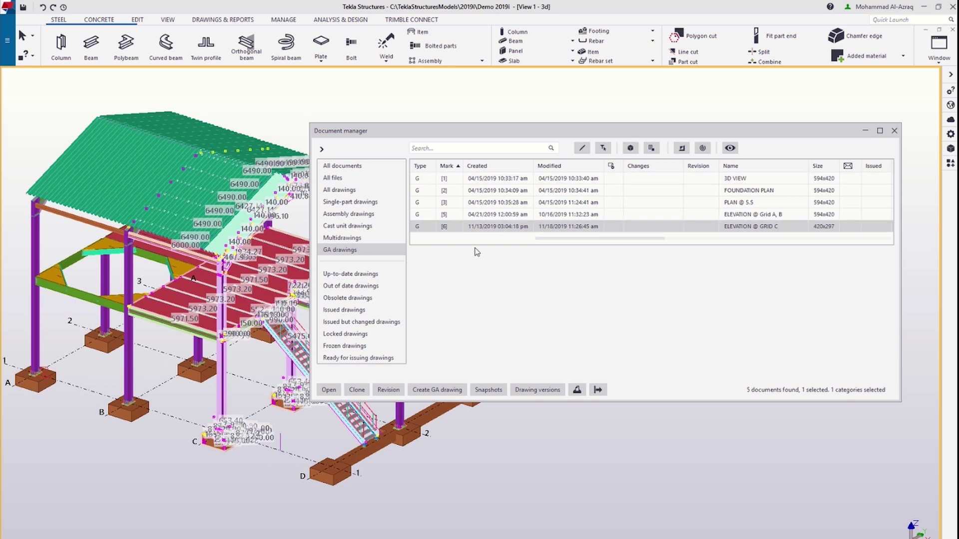
- List all 72 documents and select assembly drawing A.2
{"action": "left_click", "coordinate": [377, 166]}
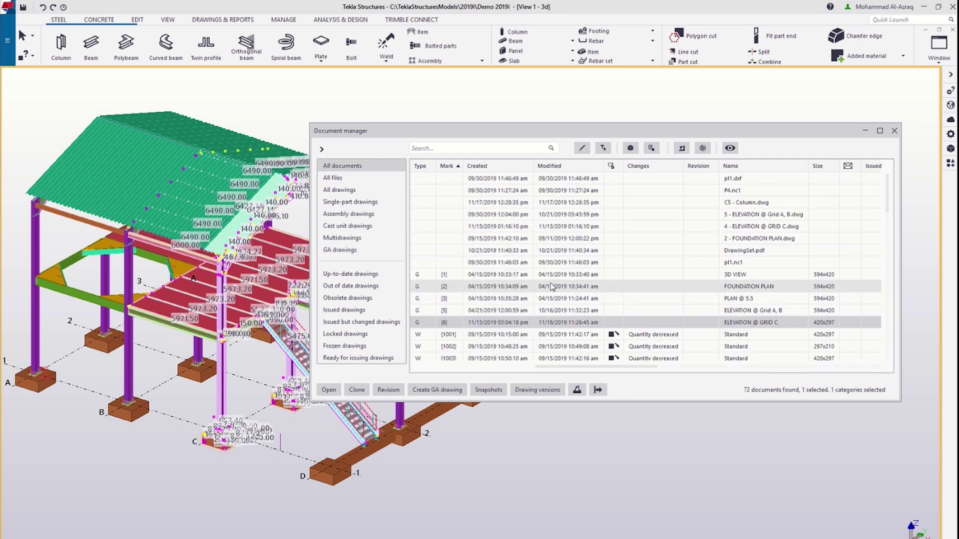
{"action": "scroll", "coordinate": [550, 283], "scroll_direction": "down", "scroll_amount": 3}
{"action": "left_click", "coordinate": [539, 263]}
- Add assembly drawings A.2–B.6 to a new manual category named 'new'
{"action": "left_click", "coordinate": [542, 346], "text": "shift"}
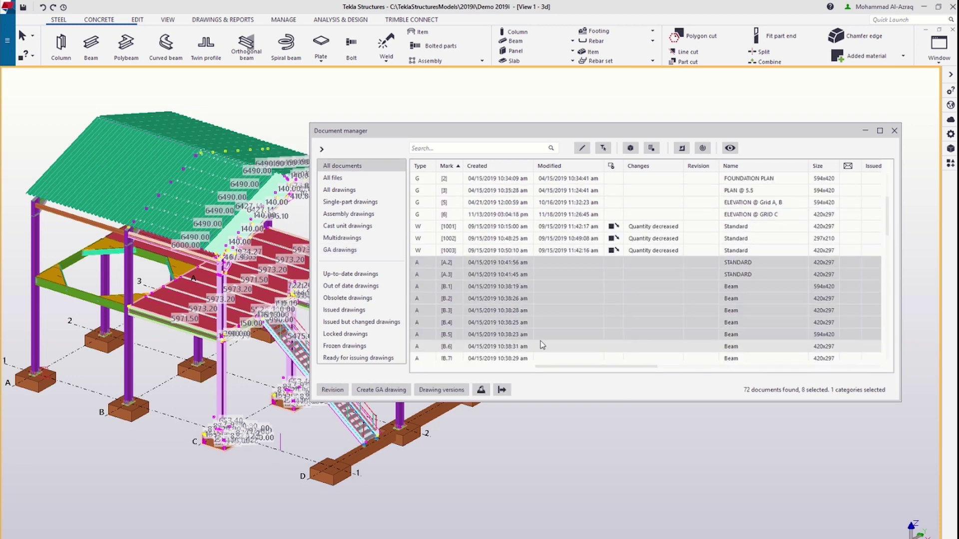
{"action": "right_click", "coordinate": [546, 262]}
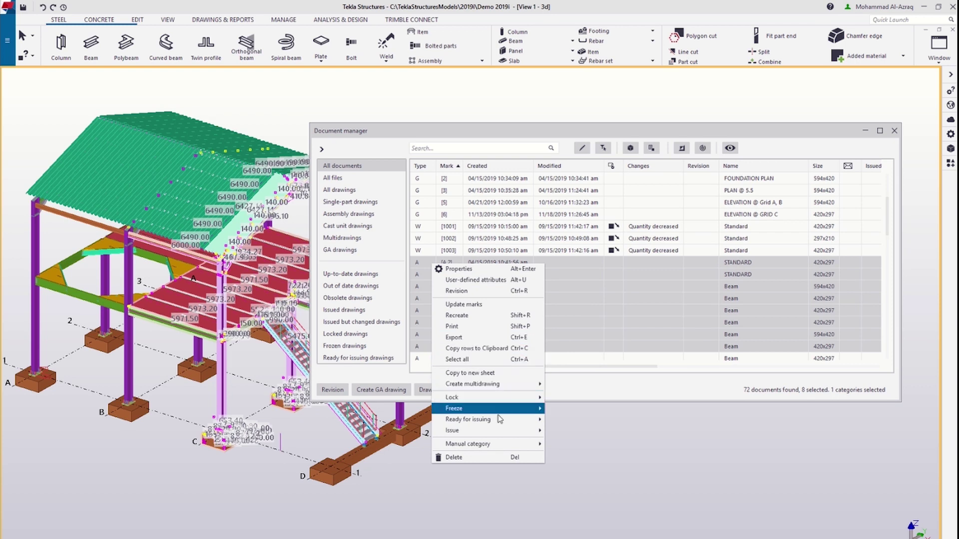
{"action": "mouse_move", "coordinate": [500, 444]}
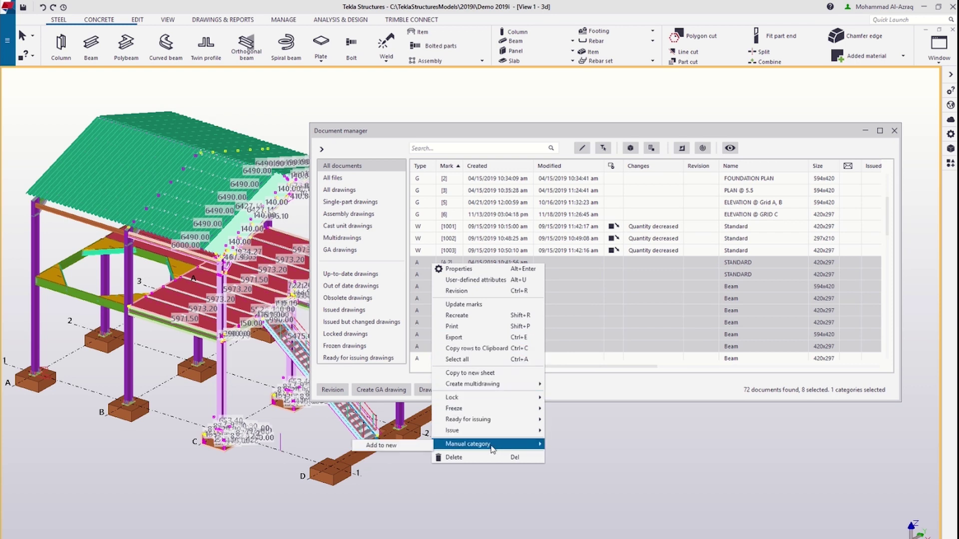
{"action": "left_click", "coordinate": [400, 444]}
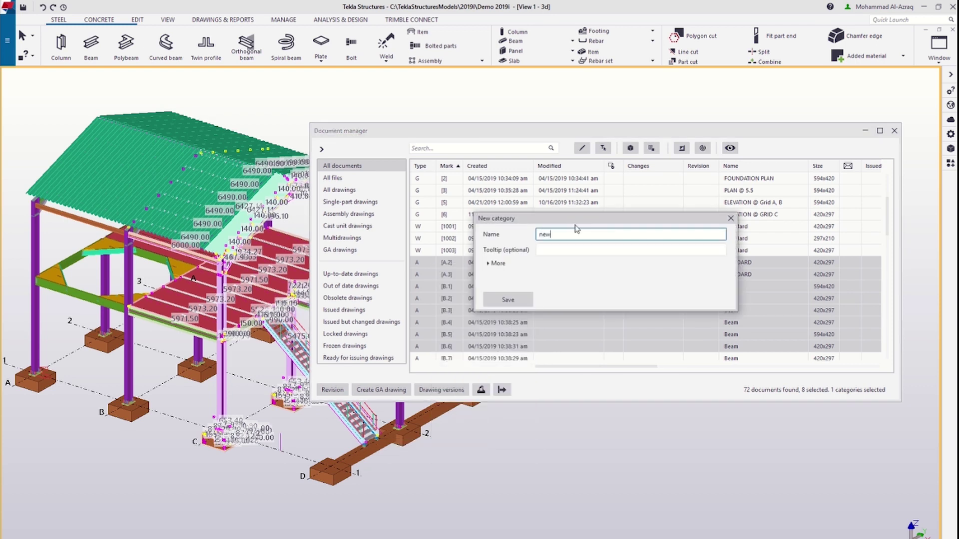
{"action": "left_click", "coordinate": [515, 302]}
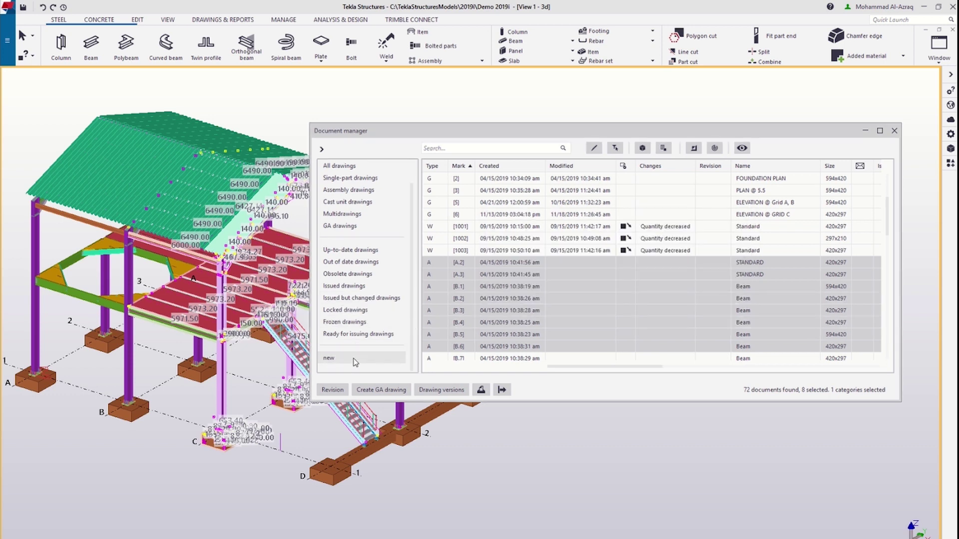
- Show the drawings in the 'new' category, then list all of the model's files
{"action": "left_click", "coordinate": [355, 362]}
{"action": "scroll", "coordinate": [370, 202], "scroll_direction": "up", "scroll_amount": 1}
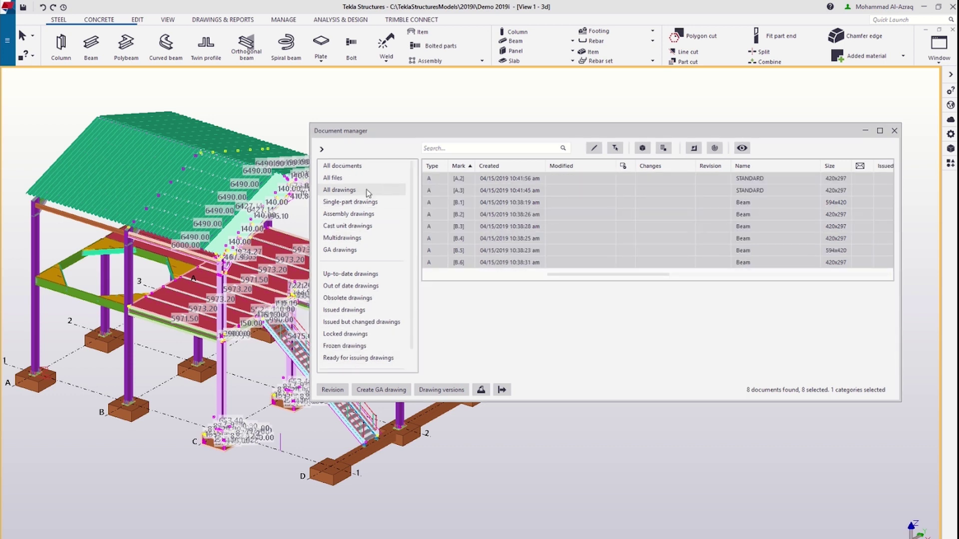
{"action": "left_click", "coordinate": [376, 179]}
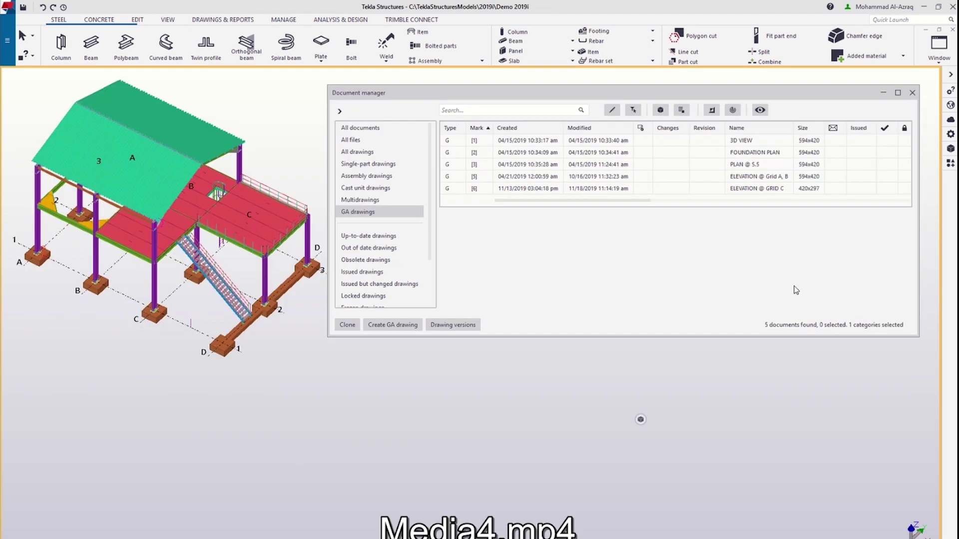
- Preview the 11:07:36 and 11/13/2019 saved versions of ELEVATION @ GRID C
{"action": "left_click", "coordinate": [651, 190]}
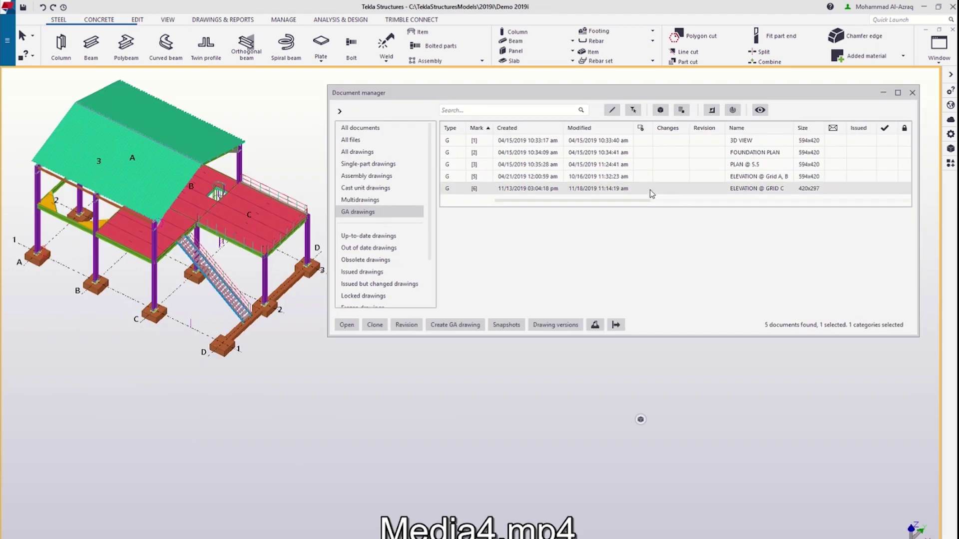
{"action": "left_click", "coordinate": [556, 325]}
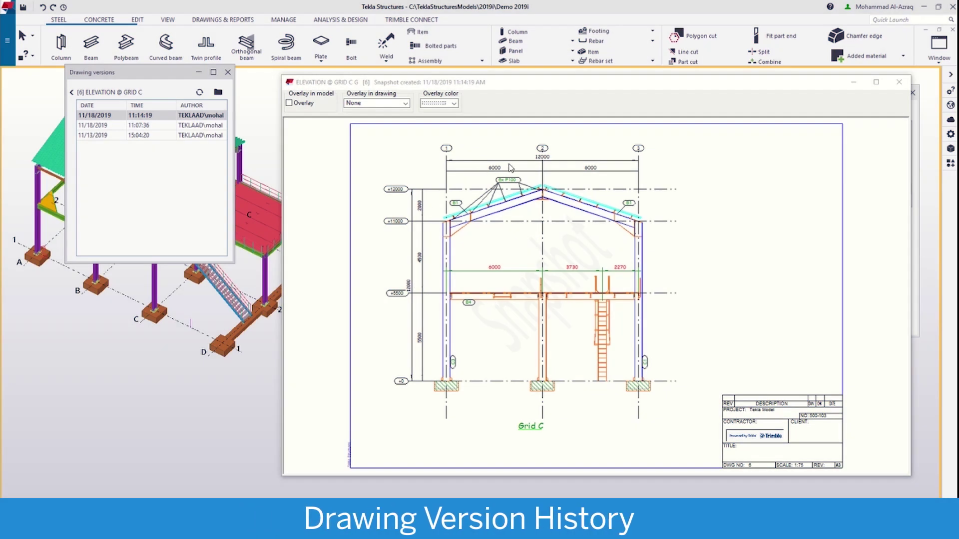
{"action": "left_click", "coordinate": [140, 125]}
{"action": "left_click", "coordinate": [155, 136]}
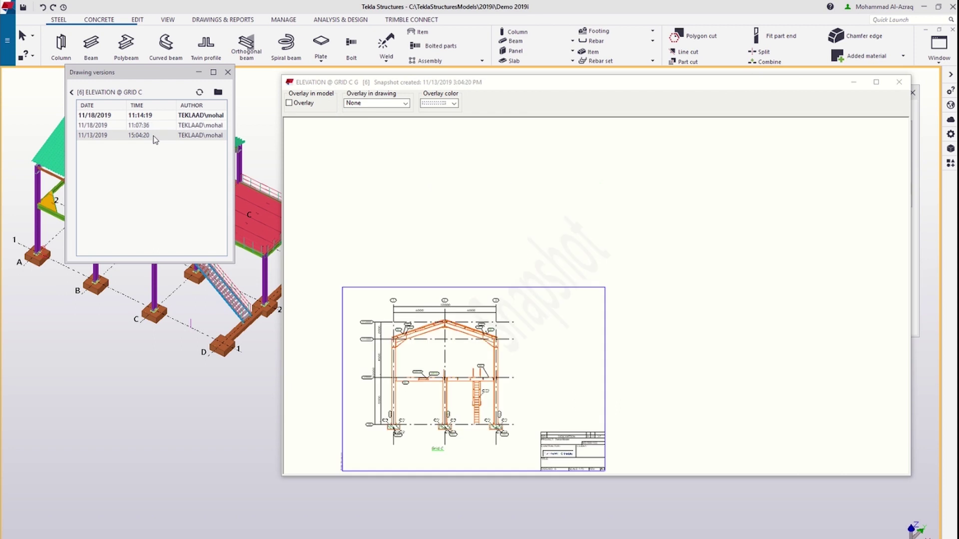
{"action": "left_click", "coordinate": [154, 127]}
- Open the 11/18/2019 11:07:36 version as a drawing, then close the snapshot viewer
{"action": "right_click", "coordinate": [154, 126]}
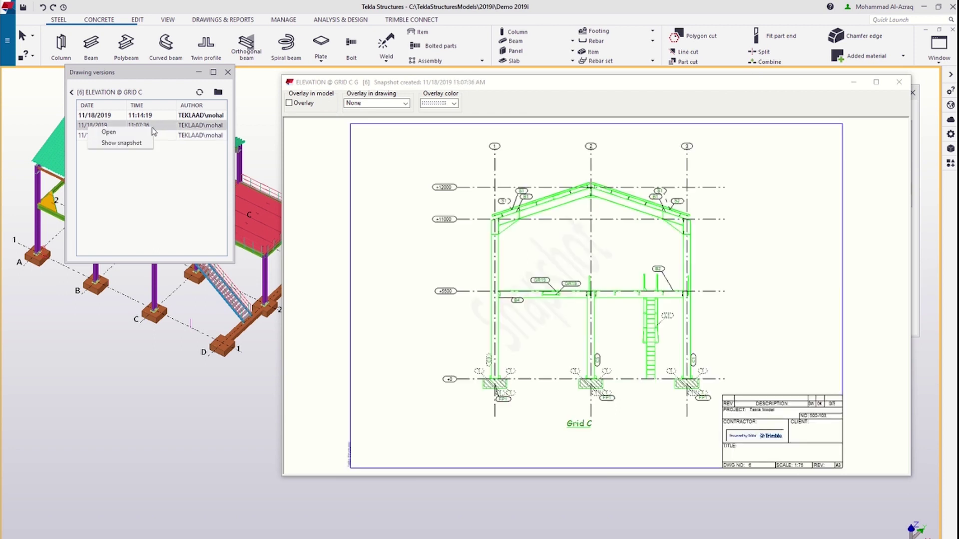
{"action": "left_click", "coordinate": [135, 132]}
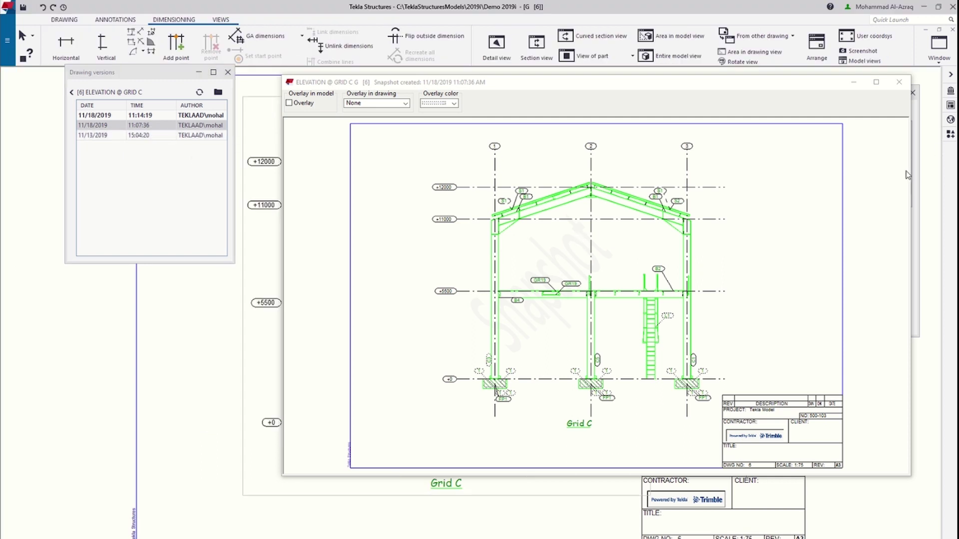
{"action": "left_click", "coordinate": [899, 82]}
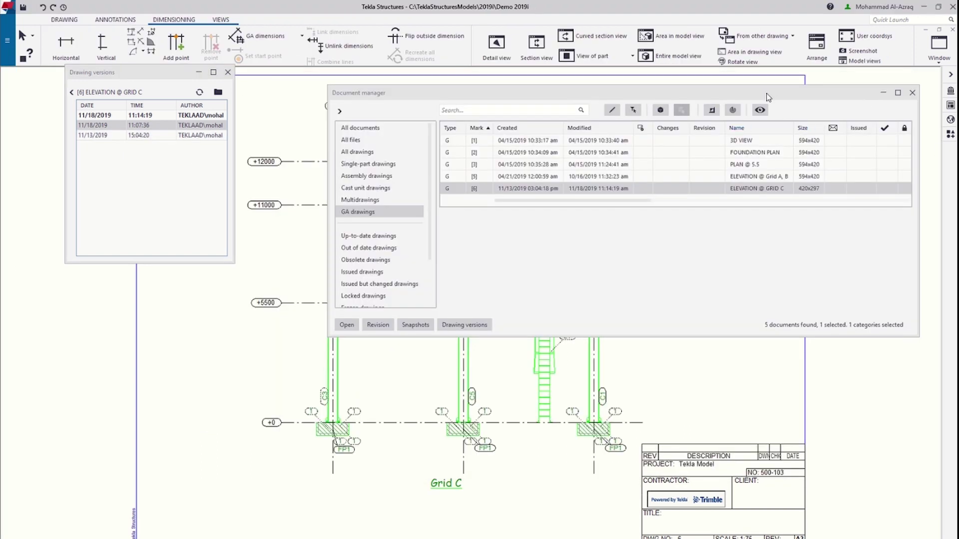
{"action": "left_click_drag", "start_coordinate": [768, 97], "coordinate": [946, 404]}
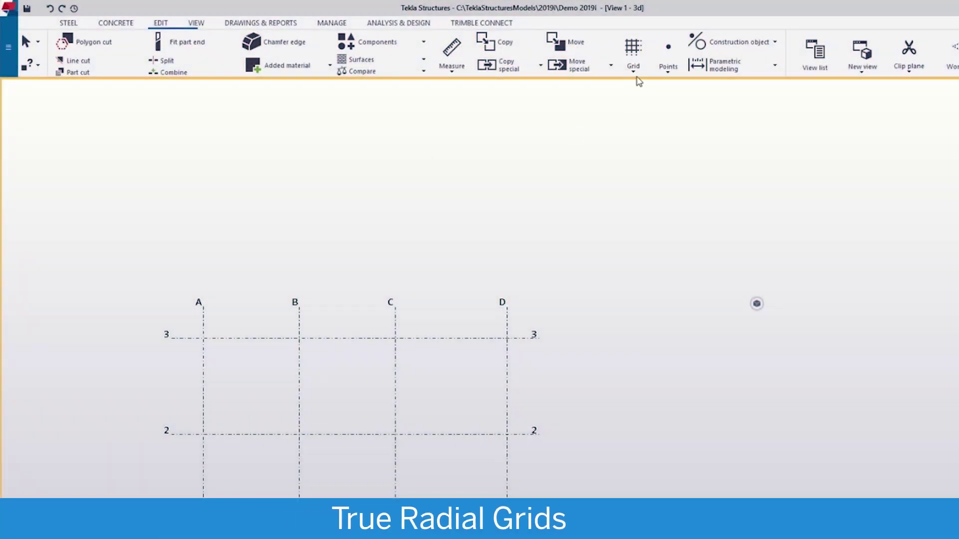
{"action": "left_click", "coordinate": [633, 70]}
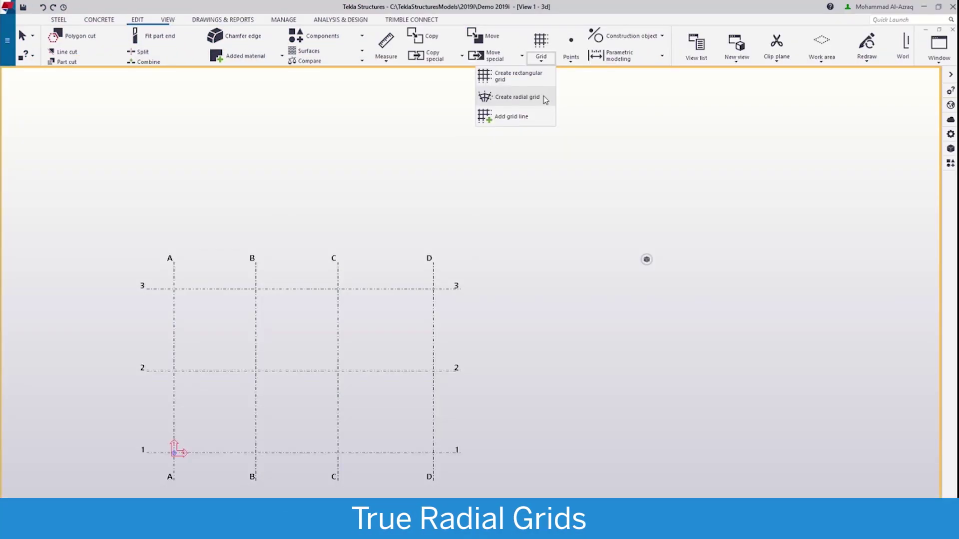
- Place a radial grid at the D/1 intersection with ring spacing 0.00 2*6000.00
{"action": "left_click", "coordinate": [518, 98]}
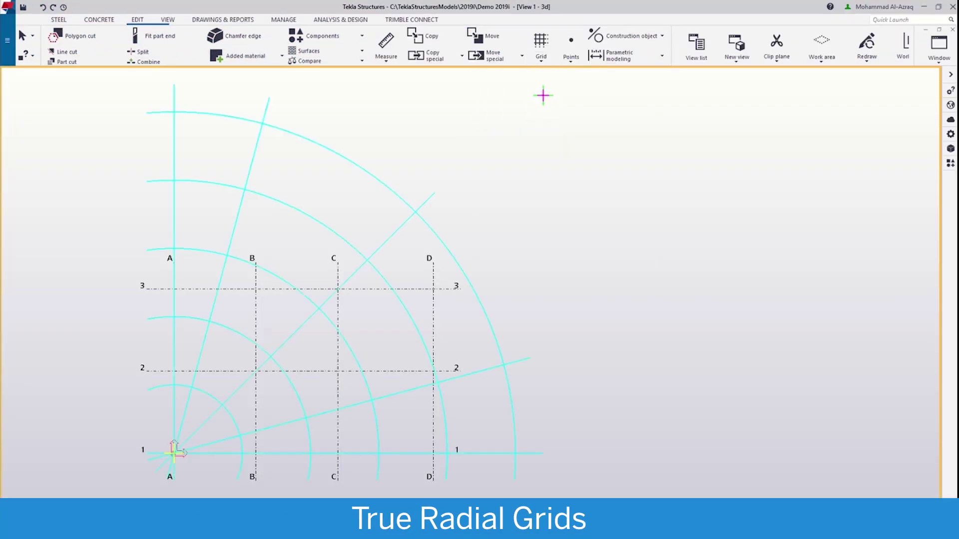
{"action": "left_click", "coordinate": [433, 454]}
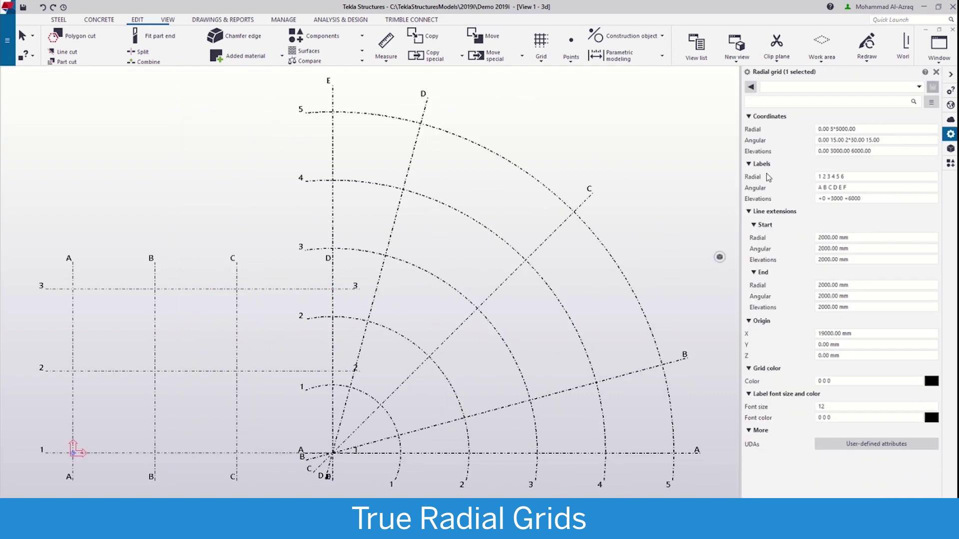
{"action": "left_click", "coordinate": [879, 130]}
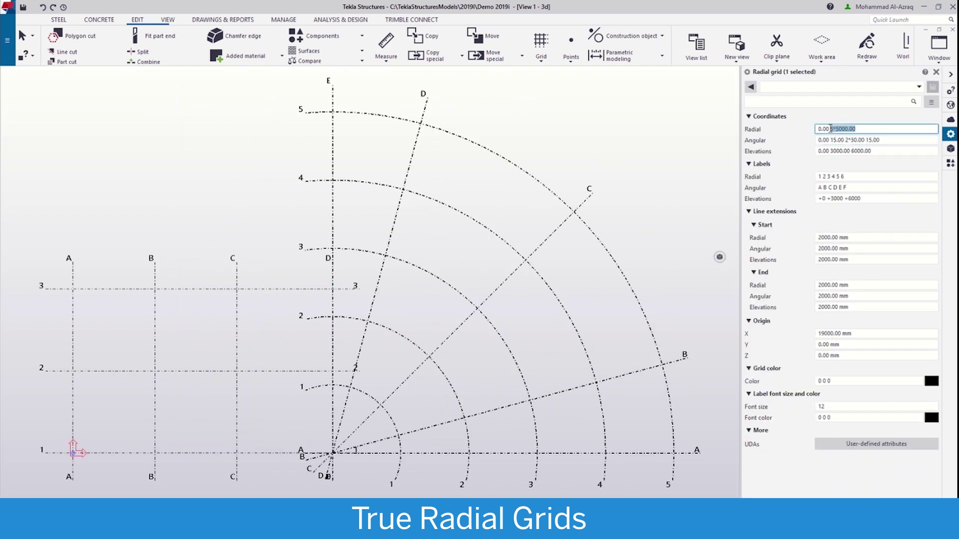
{"action": "type", "text": "2*"}
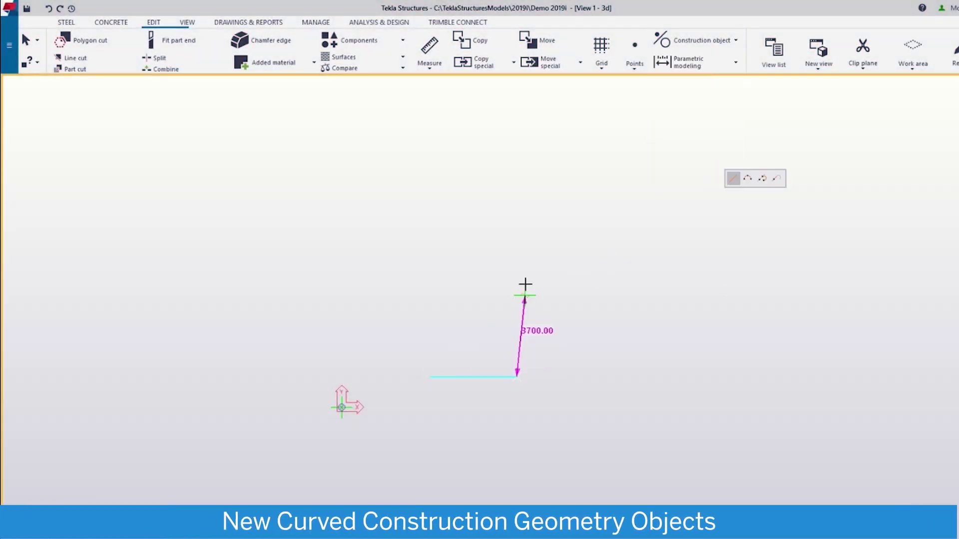
- Draw a three-segment polycurve and bend its top segment into an arc of about 2577.93 radius
{"action": "left_click", "coordinate": [516, 265]}
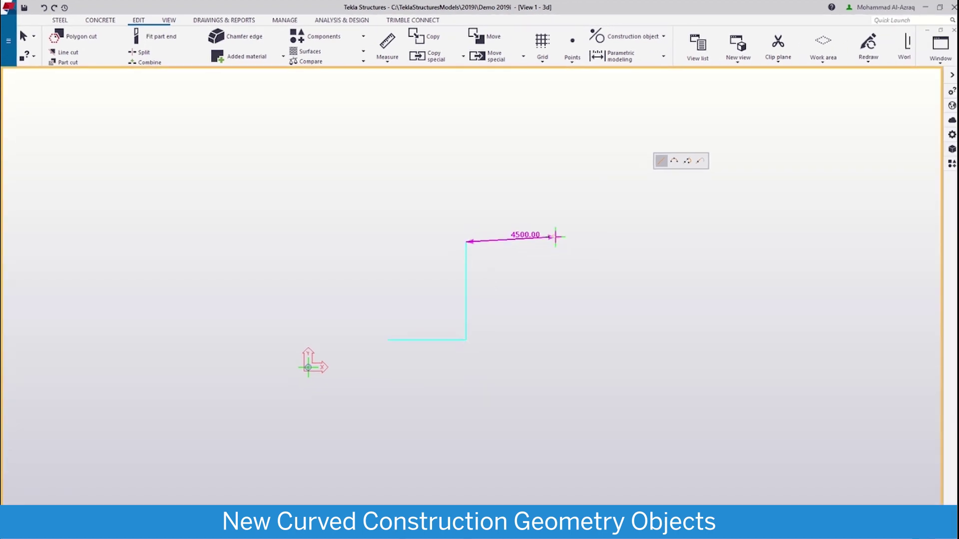
{"action": "left_click", "coordinate": [557, 240]}
{"action": "left_click", "coordinate": [560, 340]}
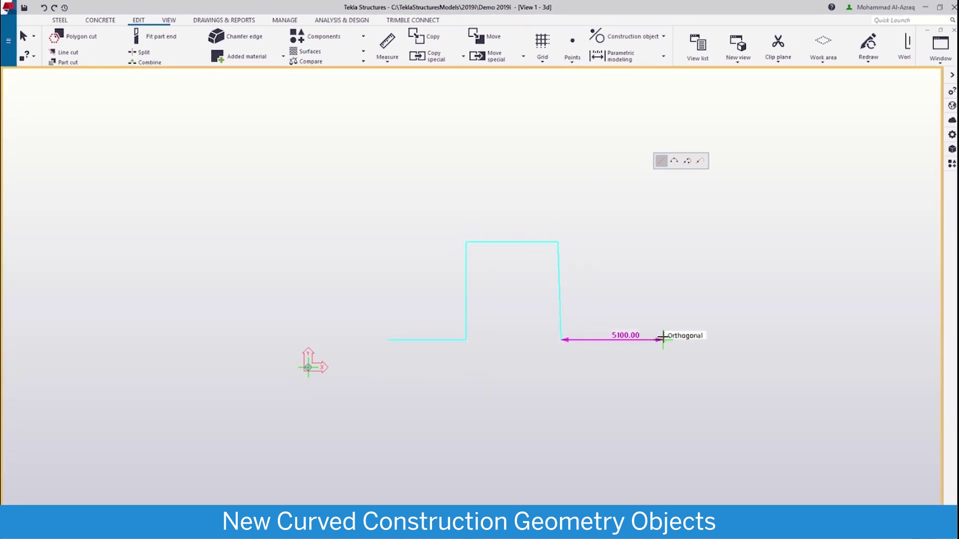
{"action": "middle_click", "coordinate": [595, 285]}
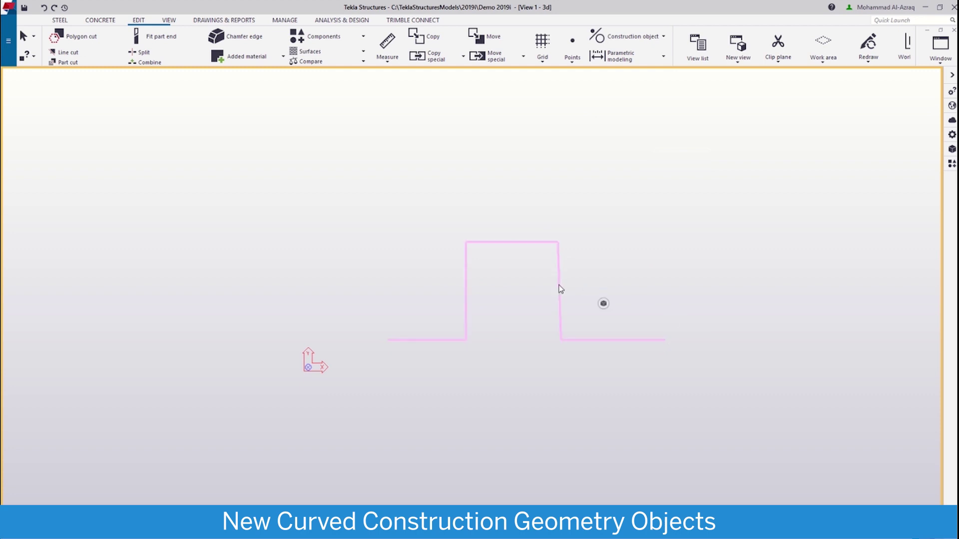
{"action": "left_click", "coordinate": [558, 287]}
{"action": "scroll", "coordinate": [517, 247], "scroll_direction": "up", "scroll_amount": 7}
{"action": "left_click_drag", "start_coordinate": [518, 249], "coordinate": [509, 160]}
{"action": "scroll", "coordinate": [504, 261], "scroll_direction": "down", "scroll_amount": 2}
{"action": "scroll", "coordinate": [499, 264], "scroll_direction": "down", "scroll_amount": 3}
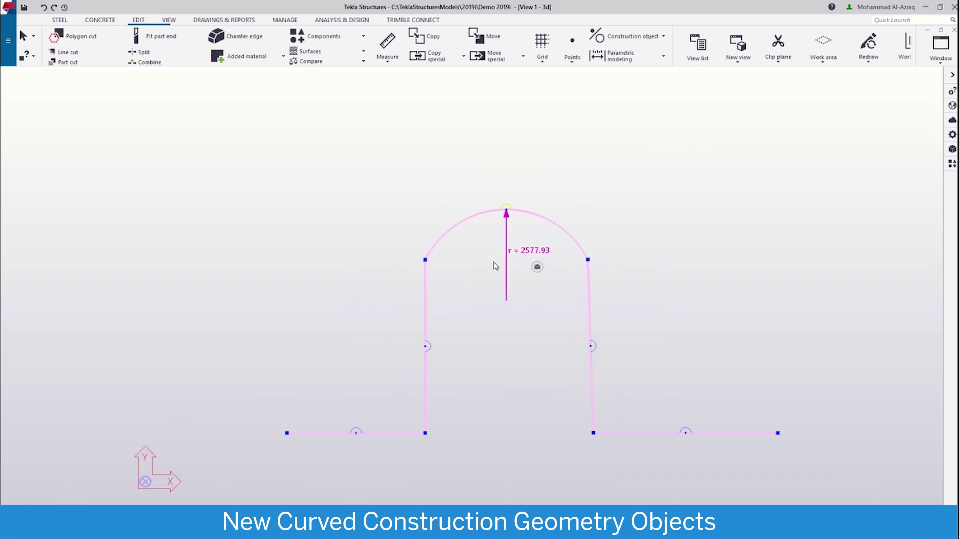
- Deselect the arch and pan it left before opening the construction object type list
{"action": "left_click", "coordinate": [487, 286]}
{"action": "middle_click_drag", "start_coordinate": [537, 280], "coordinate": [511, 282]}
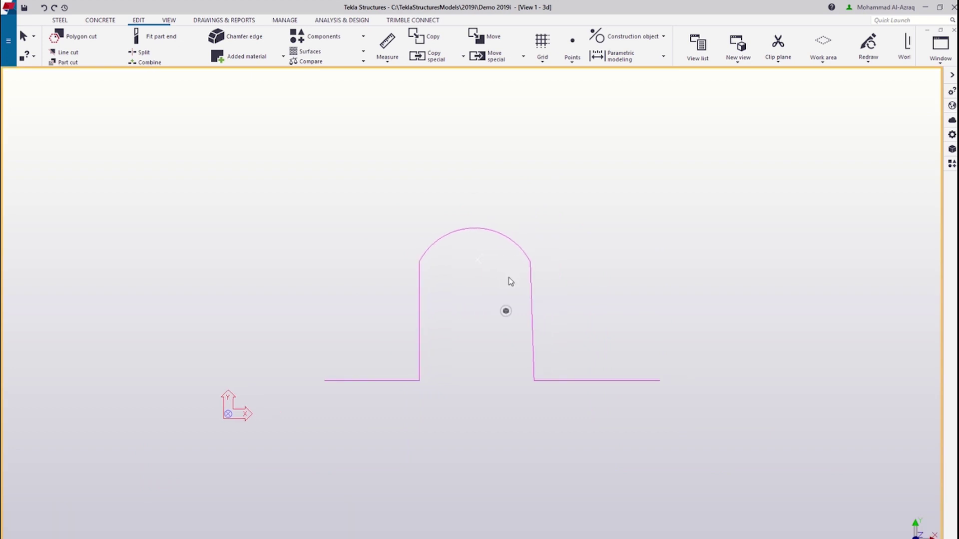
{"action": "left_click", "coordinate": [631, 39]}
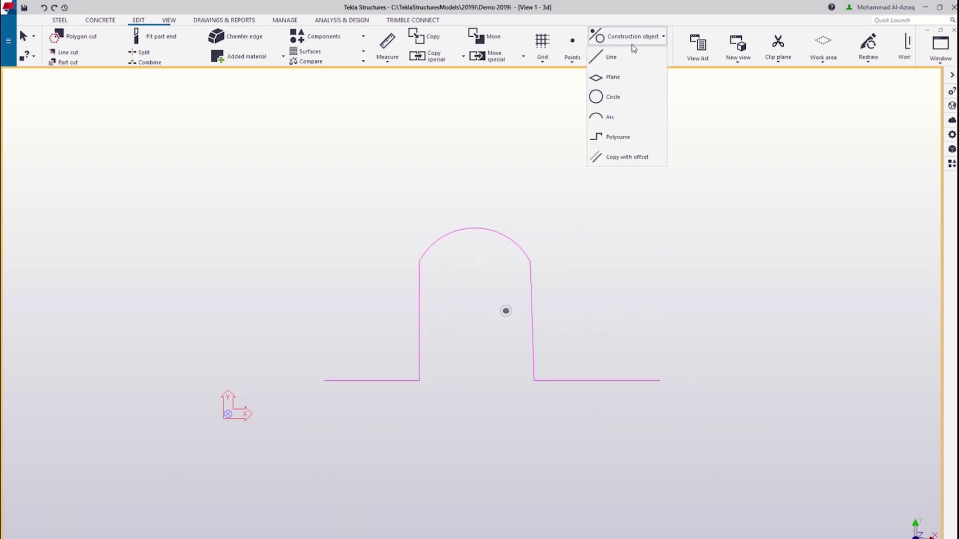
- Make a 500 offset copy of the arched polycurve outside the original
{"action": "left_click", "coordinate": [630, 138]}
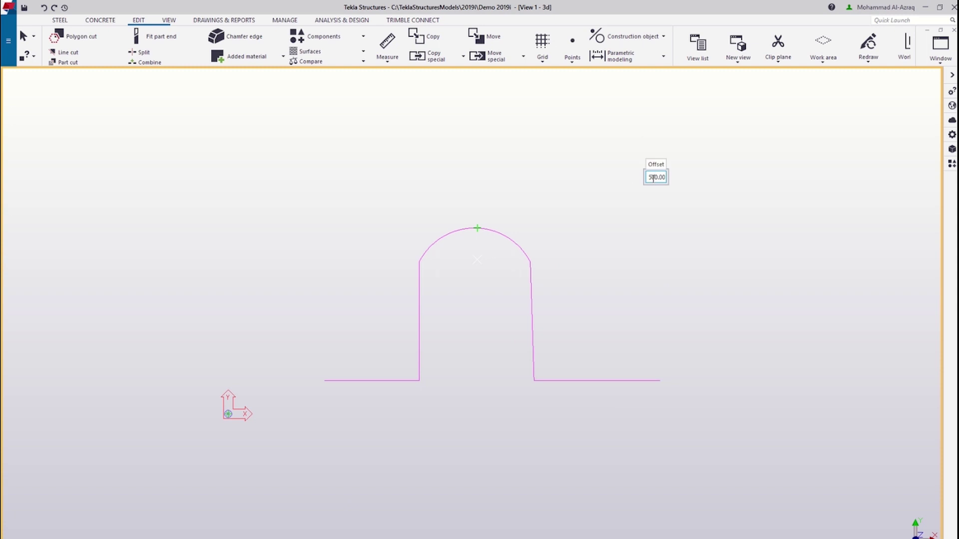
{"action": "left_click", "coordinate": [523, 250]}
{"action": "left_click", "coordinate": [543, 224]}
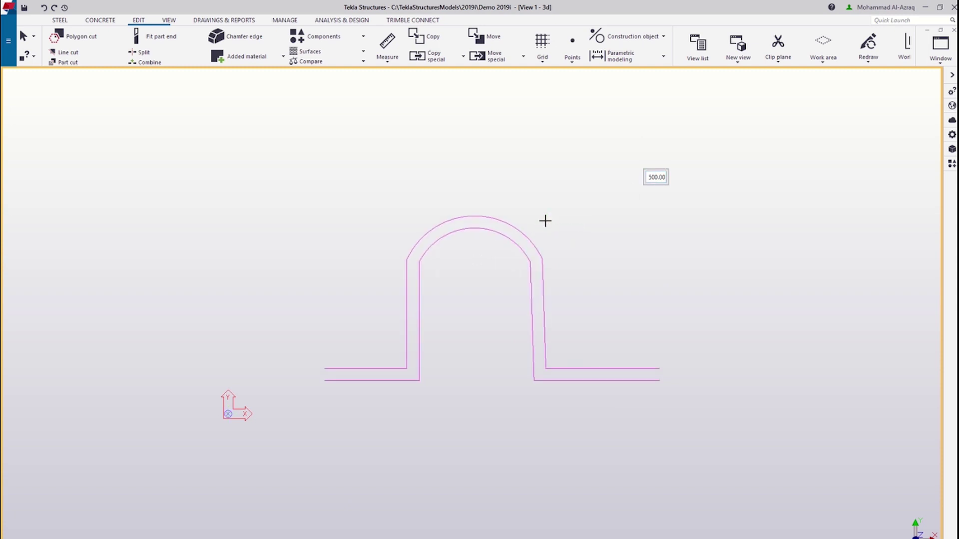
- Give the outer offset polycurve a slashed line type and blue colour
{"action": "double_click", "coordinate": [535, 248]}
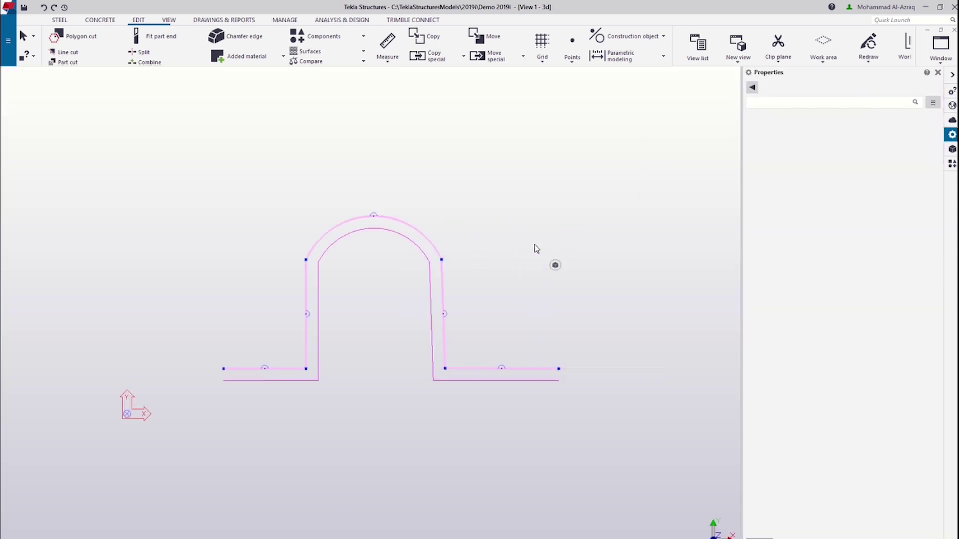
{"action": "left_click", "coordinate": [844, 140]}
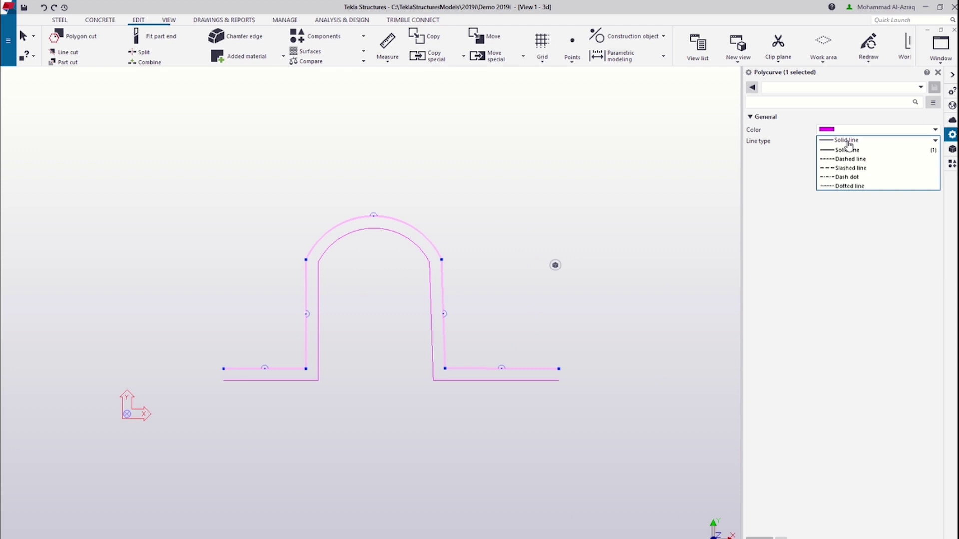
{"action": "left_click", "coordinate": [853, 178]}
{"action": "left_click", "coordinate": [857, 130]}
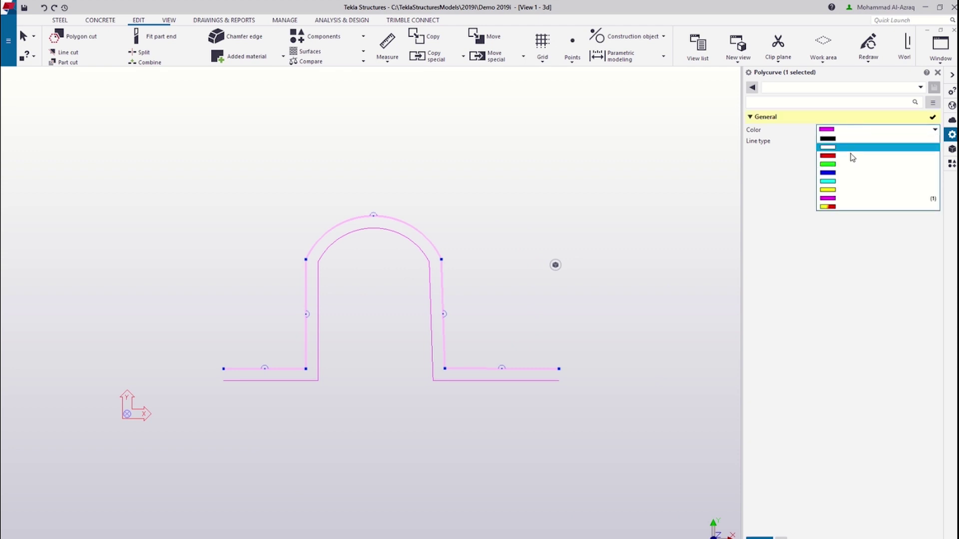
{"action": "left_click", "coordinate": [852, 172]}
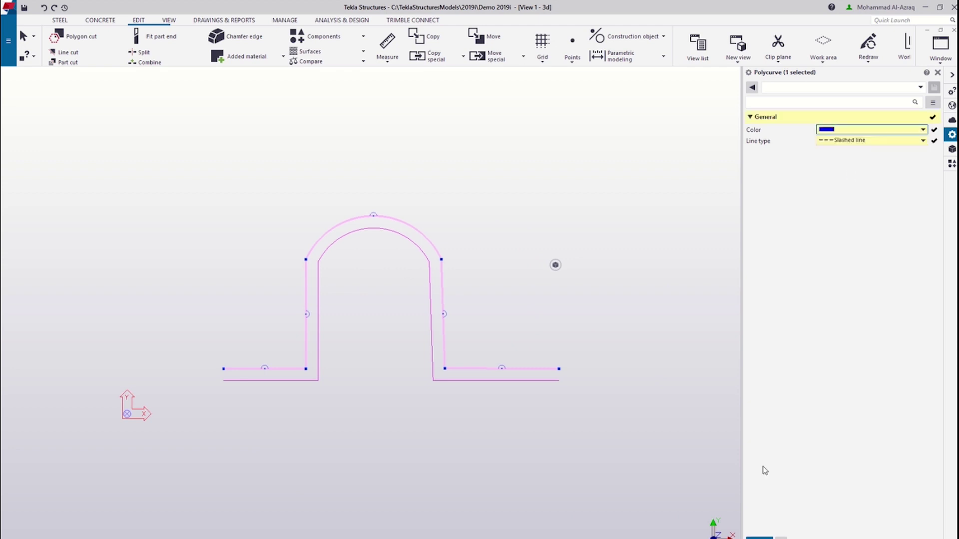
{"action": "left_click", "coordinate": [631, 347]}
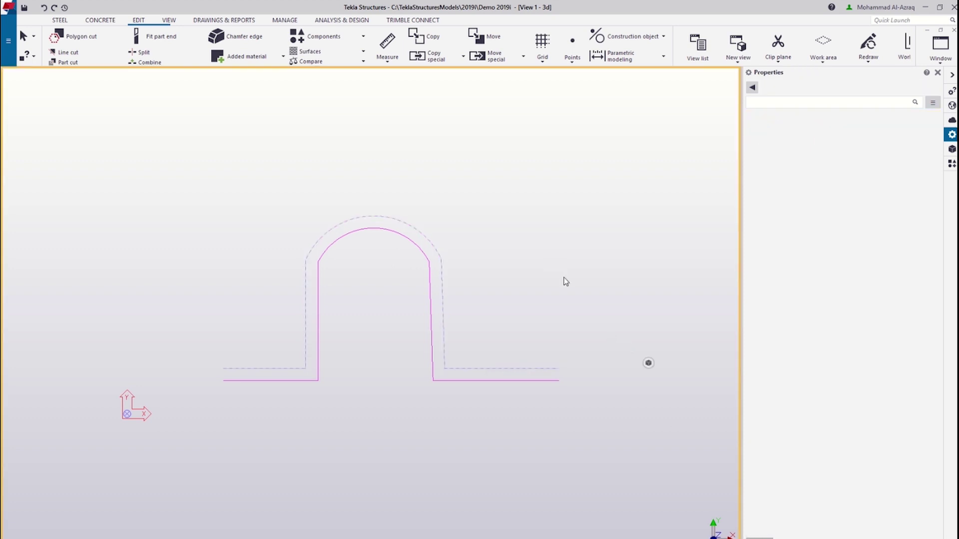
{"action": "left_click", "coordinate": [619, 36]}
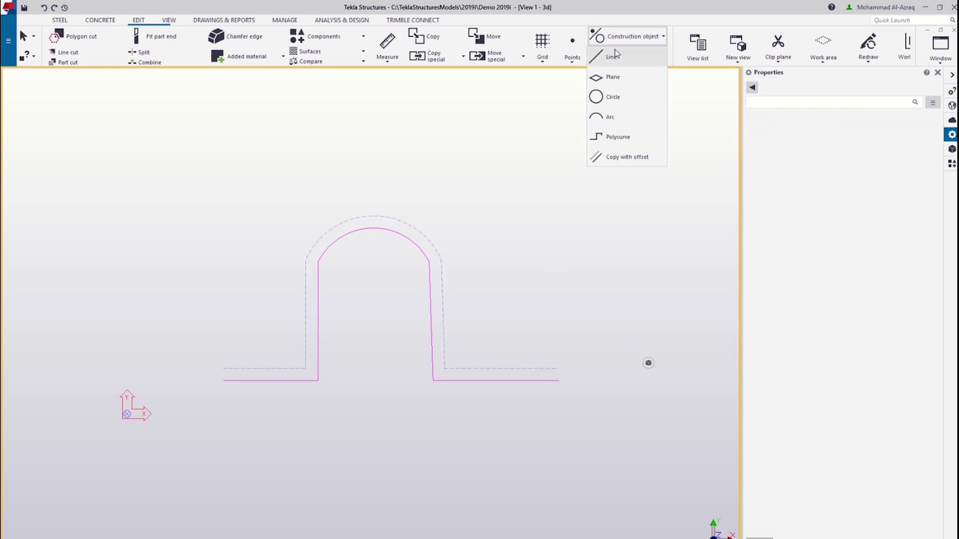
- Draw a construction arc right of the offset arch from its radius point to its end point
{"action": "left_click", "coordinate": [614, 117]}
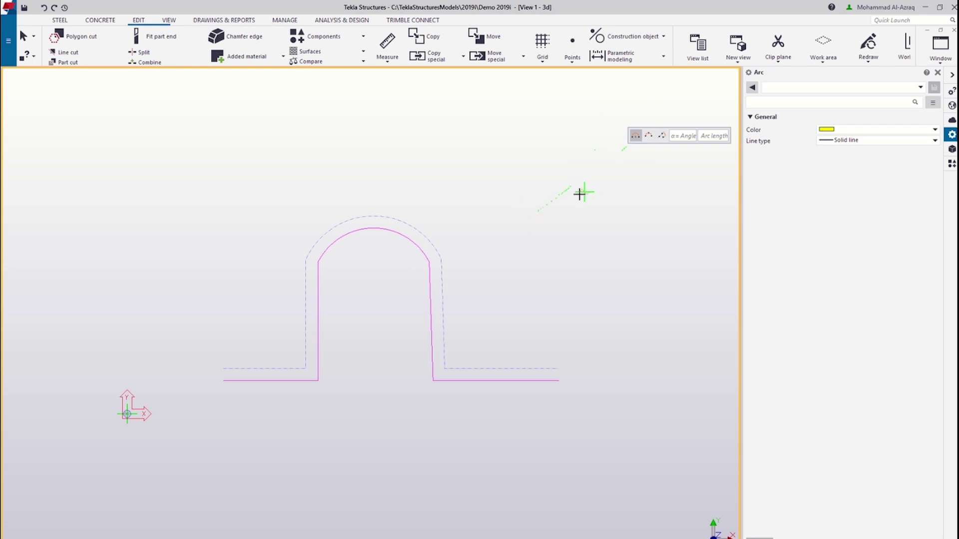
{"action": "left_click", "coordinate": [562, 238]}
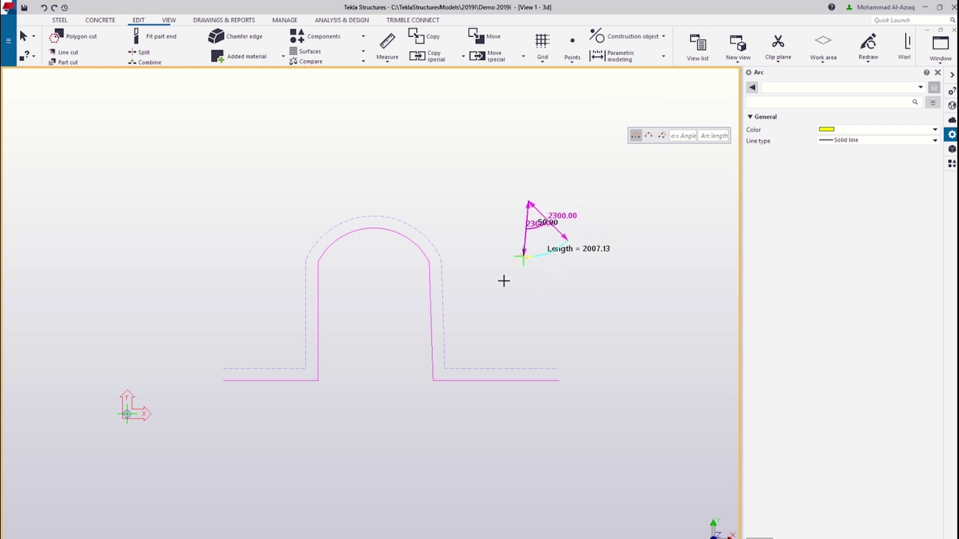
{"action": "left_click", "coordinate": [462, 221]}
{"action": "key", "text": "Escape"}
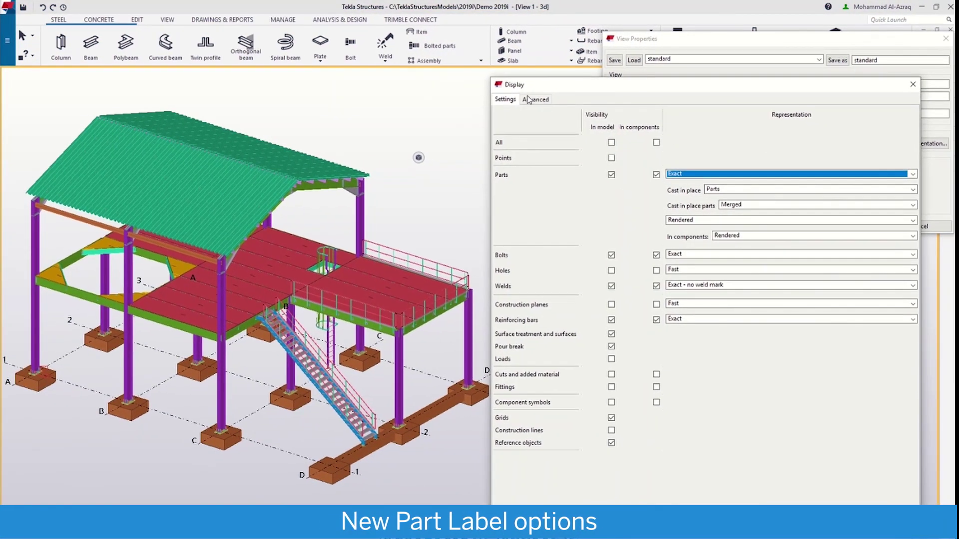
- Limit part labels to 'Main part for selected' and area-select the roof to show its labels
{"action": "left_click", "coordinate": [541, 101]}
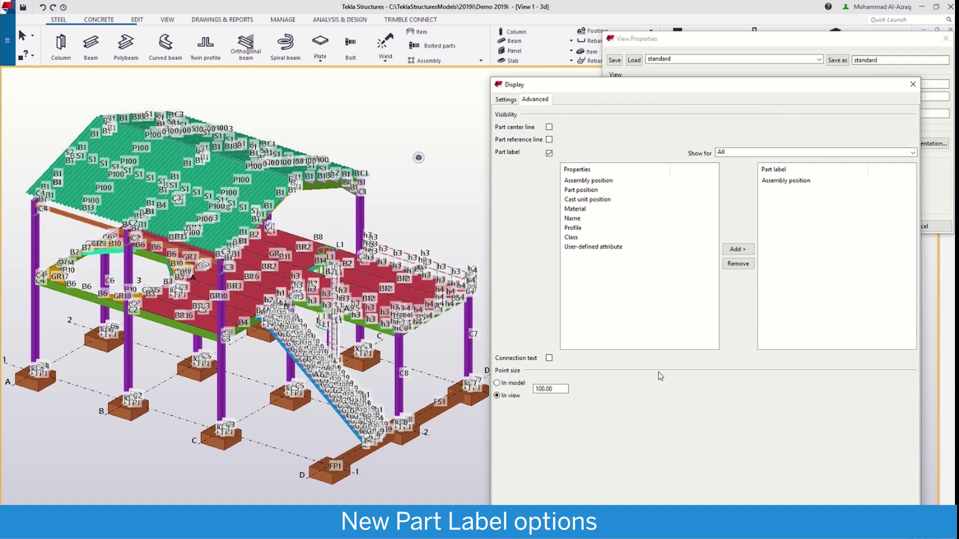
{"action": "left_click", "coordinate": [725, 156]}
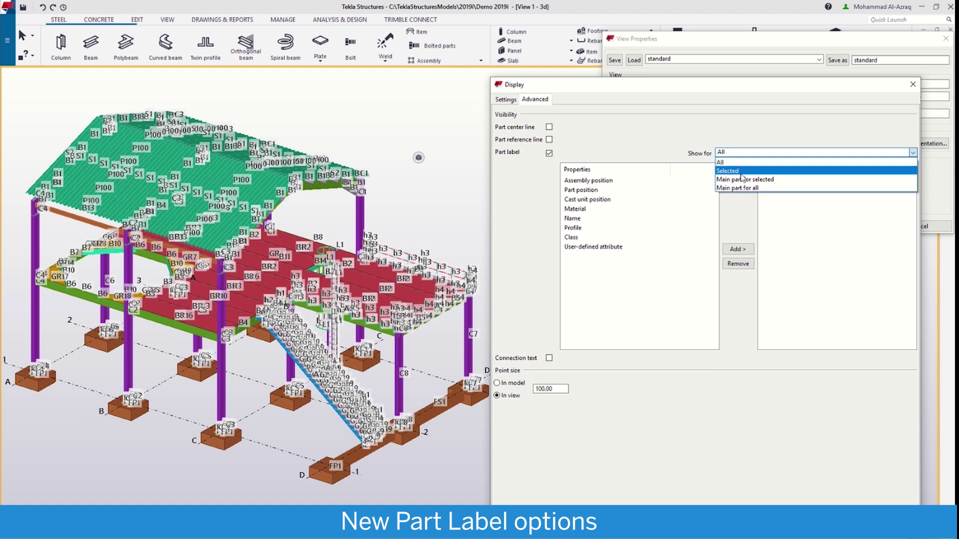
{"action": "left_click", "coordinate": [747, 191]}
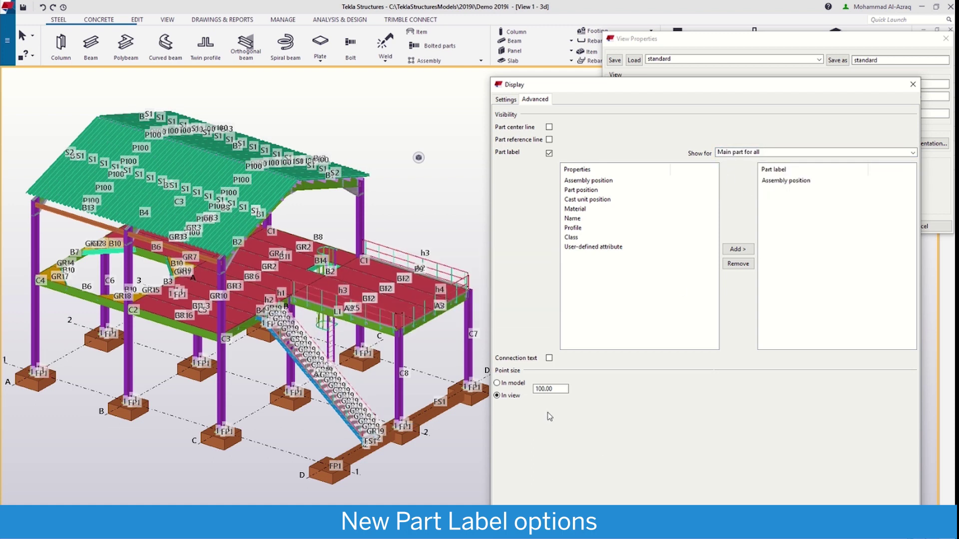
{"action": "left_click", "coordinate": [754, 155]}
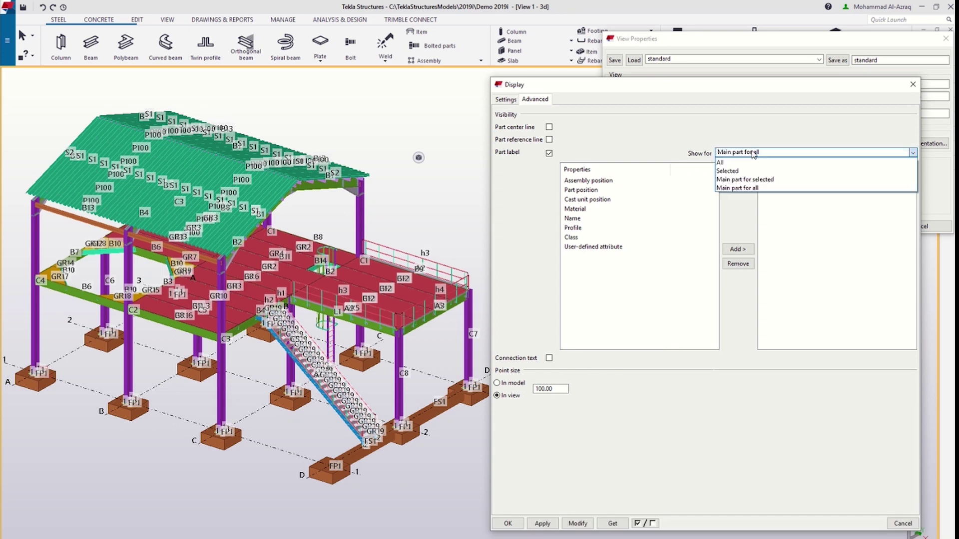
{"action": "left_click", "coordinate": [782, 181]}
{"action": "left_click", "coordinate": [572, 525]}
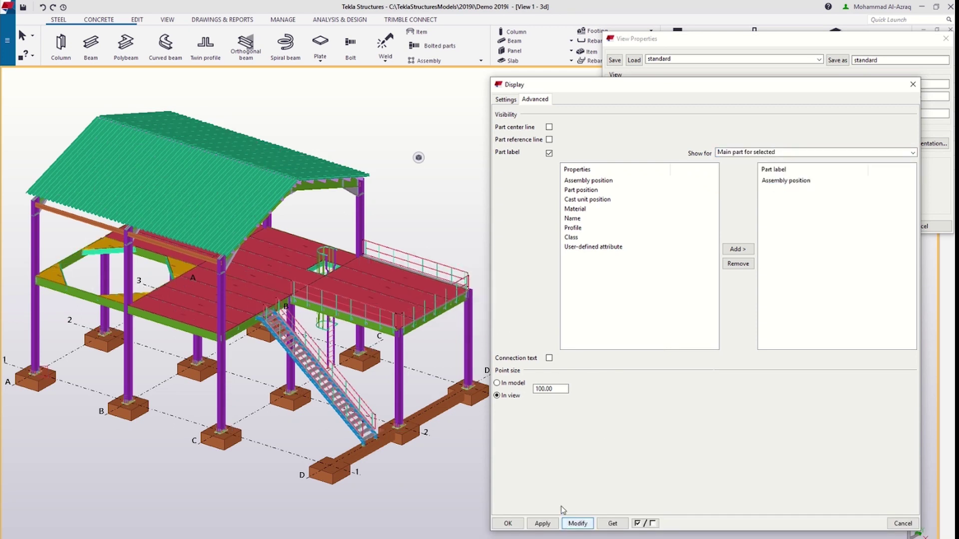
{"action": "left_click_drag", "start_coordinate": [392, 94], "coordinate": [85, 218]}
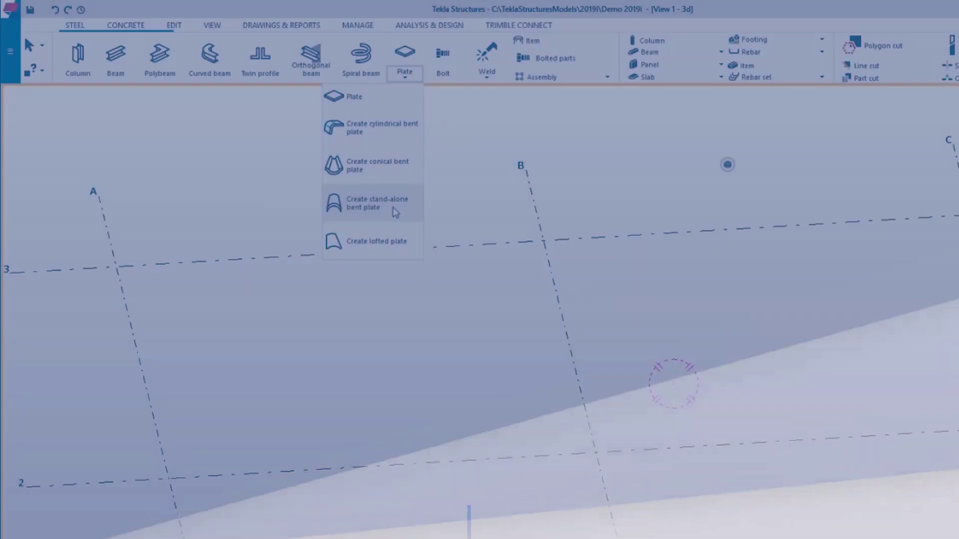
- Create a stand-alone bent plate from grid intersection B/2 with height 2200
{"action": "left_click", "coordinate": [391, 210]}
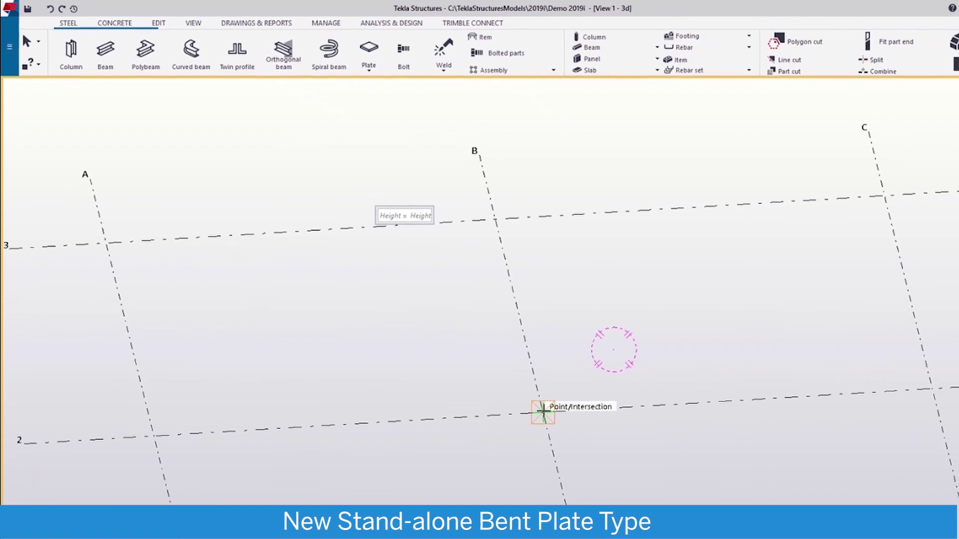
{"action": "left_click", "coordinate": [583, 443]}
{"action": "left_click", "coordinate": [521, 464]}
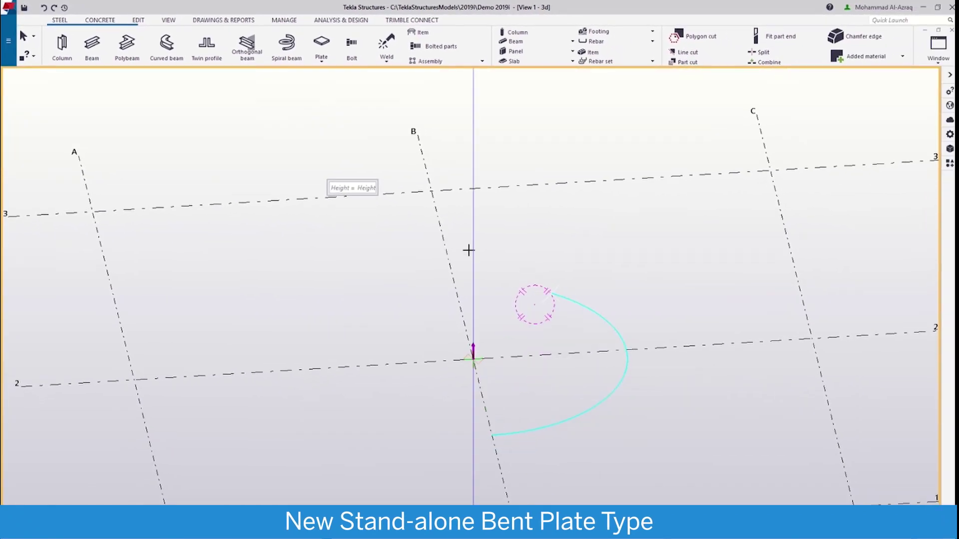
{"action": "left_click", "coordinate": [473, 249]}
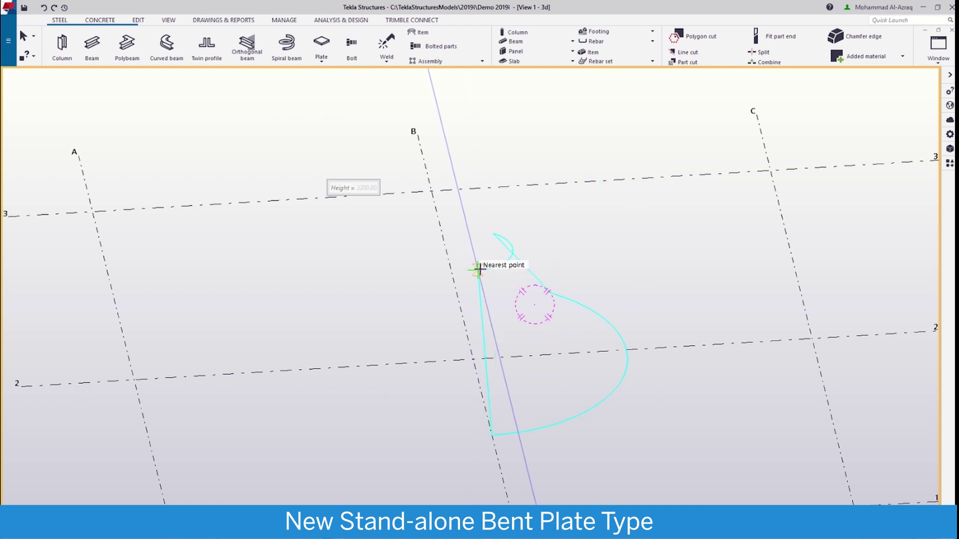
{"action": "left_click", "coordinate": [478, 270]}
- Select the new bent plate and start editing its 700 r2 radius dimension
{"action": "middle_click_drag", "start_coordinate": [509, 297], "coordinate": [568, 322], "text": "ctrl"}
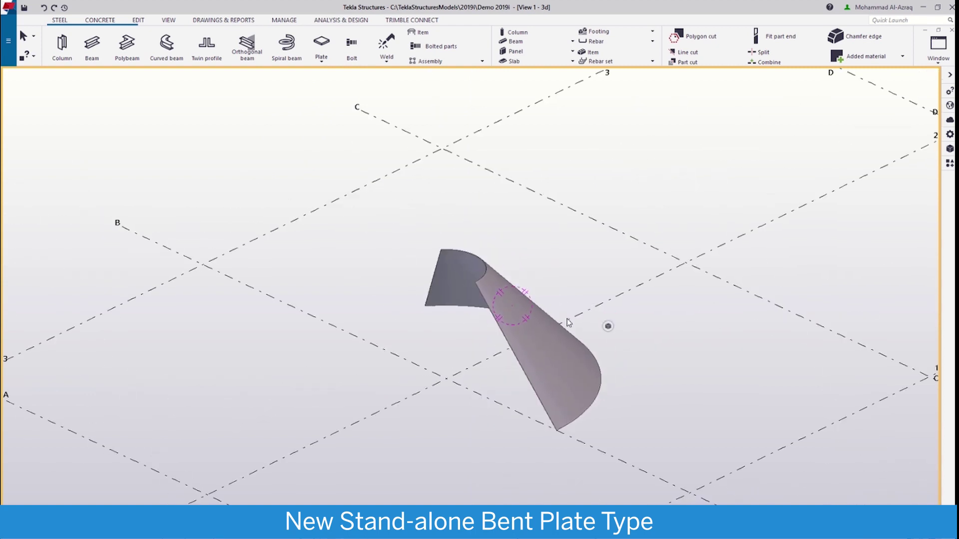
{"action": "left_click", "coordinate": [518, 311]}
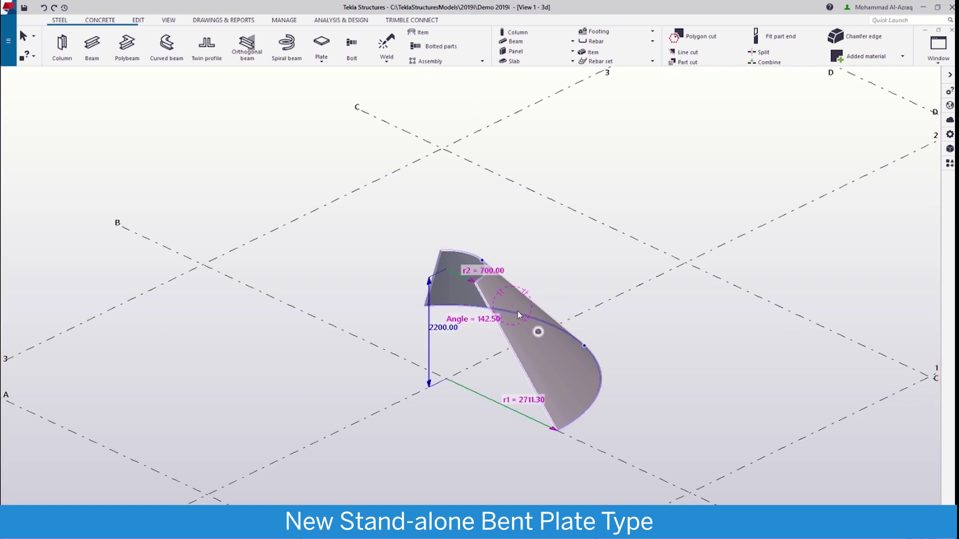
{"action": "left_click", "coordinate": [493, 271]}
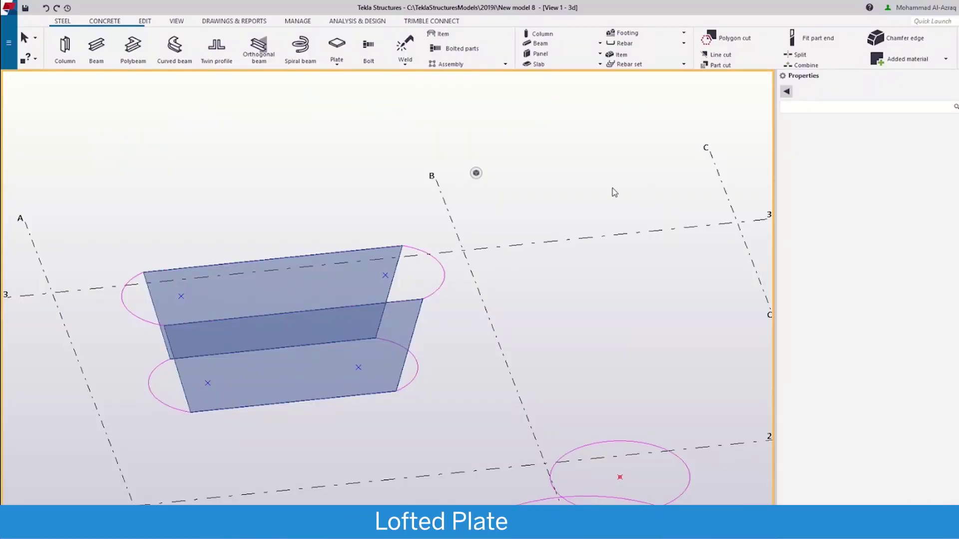
- Loft curved plates between the semicircular arc edges at both ends of the plate box
{"action": "left_click", "coordinate": [344, 66]}
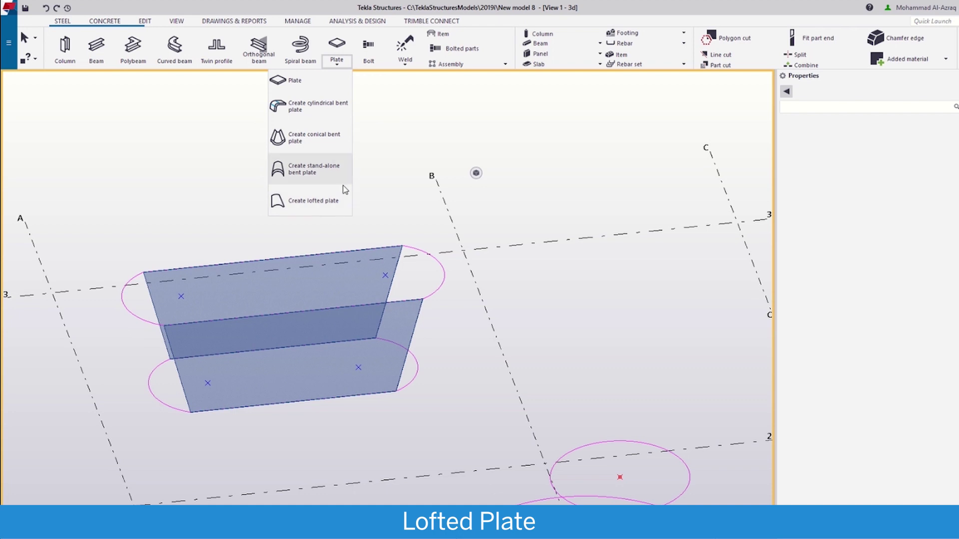
{"action": "left_click", "coordinate": [331, 202]}
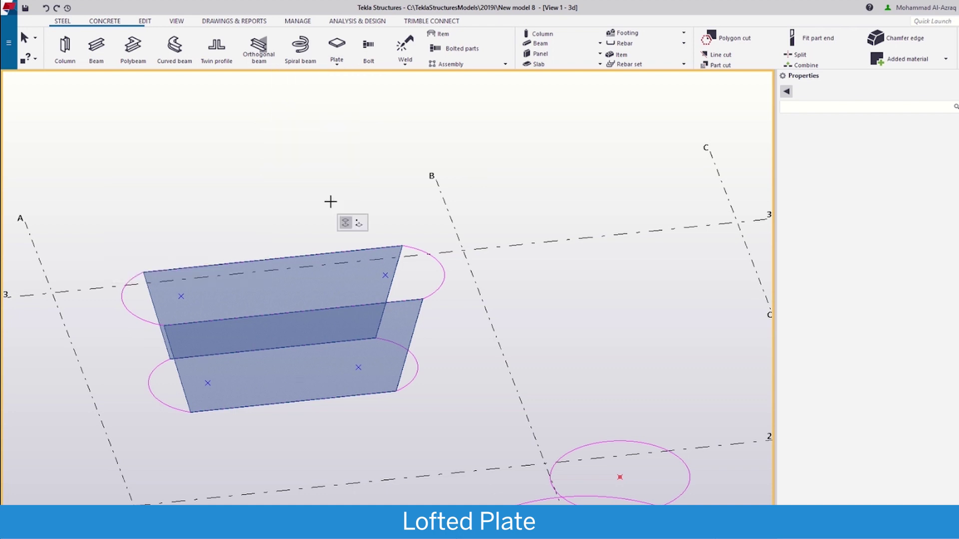
{"action": "middle_click_drag", "start_coordinate": [430, 296], "coordinate": [416, 338], "text": "ctrl"}
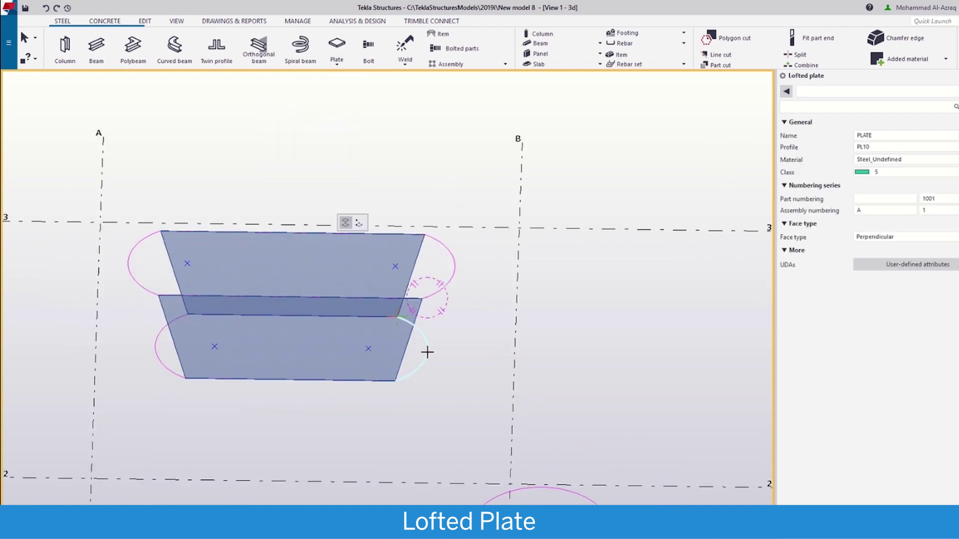
{"action": "left_click", "coordinate": [455, 279]}
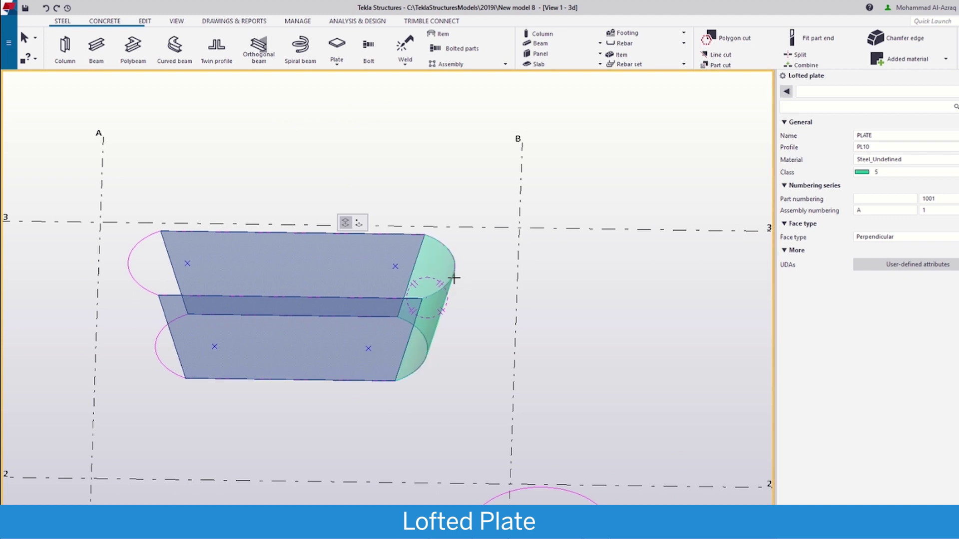
{"action": "mouse_move", "coordinate": [447, 291]}
{"action": "middle_mouse_down", "text": "ctrl"}
{"action": "mouse_move", "coordinate": [400, 280]}
{"action": "mouse_move", "coordinate": [349, 304]}
{"action": "mouse_move", "coordinate": [461, 265]}
{"action": "mouse_move", "coordinate": [454, 295]}
{"action": "middle_mouse_up", "text": "ctrl"}
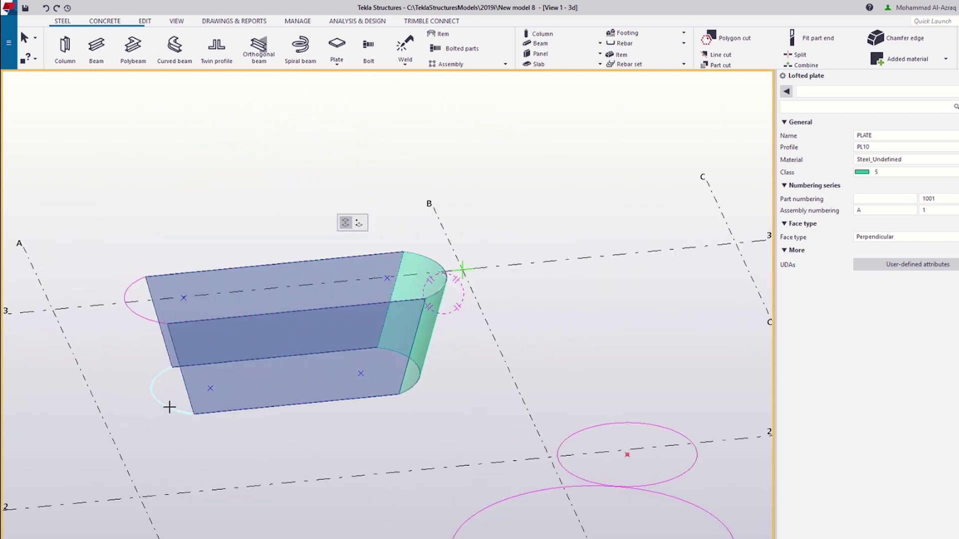
{"action": "middle_click_drag", "start_coordinate": [136, 318], "coordinate": [349, 302], "text": "ctrl"}
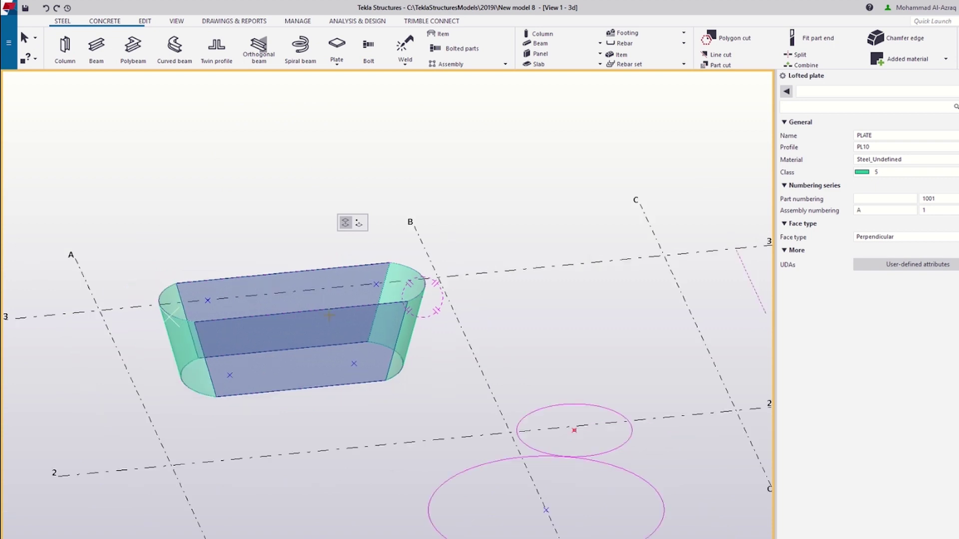
{"action": "scroll", "coordinate": [354, 302], "scroll_direction": "down", "scroll_amount": 4}
{"action": "scroll", "coordinate": [529, 400], "scroll_direction": "up", "scroll_amount": 4}
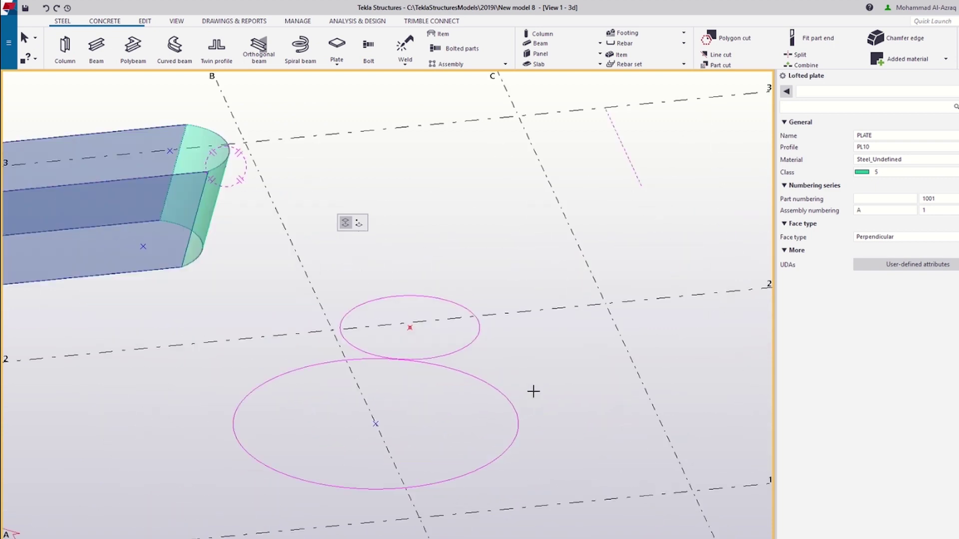
- Loft a cone-shaped plate between the lower and upper circles
{"action": "left_click", "coordinate": [491, 385]}
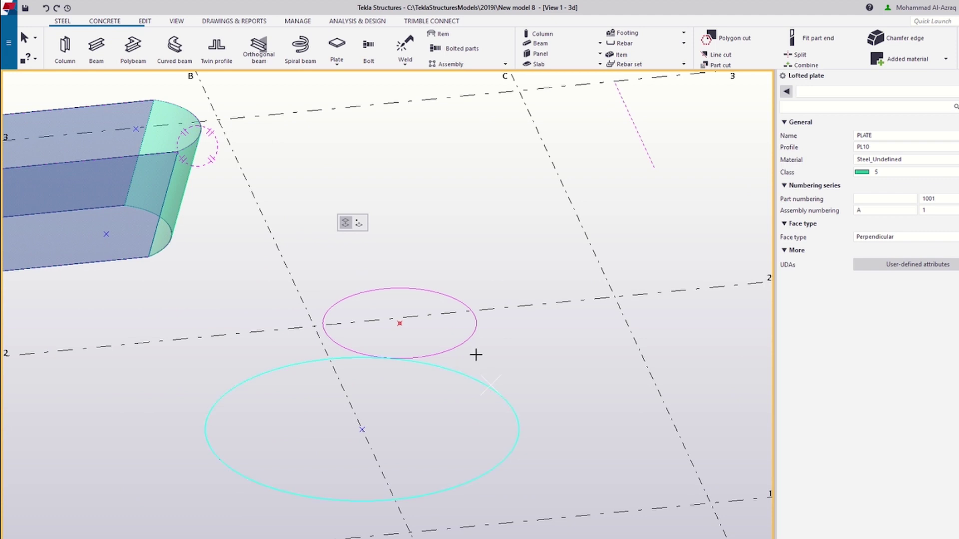
{"action": "middle_click", "coordinate": [470, 339]}
{"action": "middle_click_drag", "start_coordinate": [470, 354], "coordinate": [440, 338], "text": "ctrl"}
{"action": "middle_click_drag", "start_coordinate": [511, 308], "coordinate": [474, 378], "text": "ctrl"}
{"action": "scroll", "coordinate": [416, 334], "scroll_direction": "up", "scroll_amount": 2}
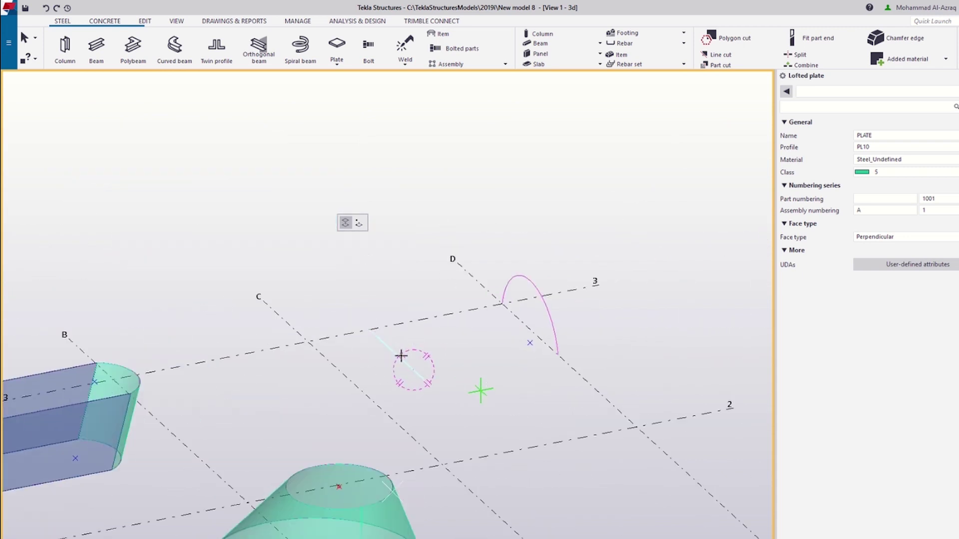
- Loft a curved plate from a straight line to an arc near grid D
{"action": "left_click", "coordinate": [548, 318]}
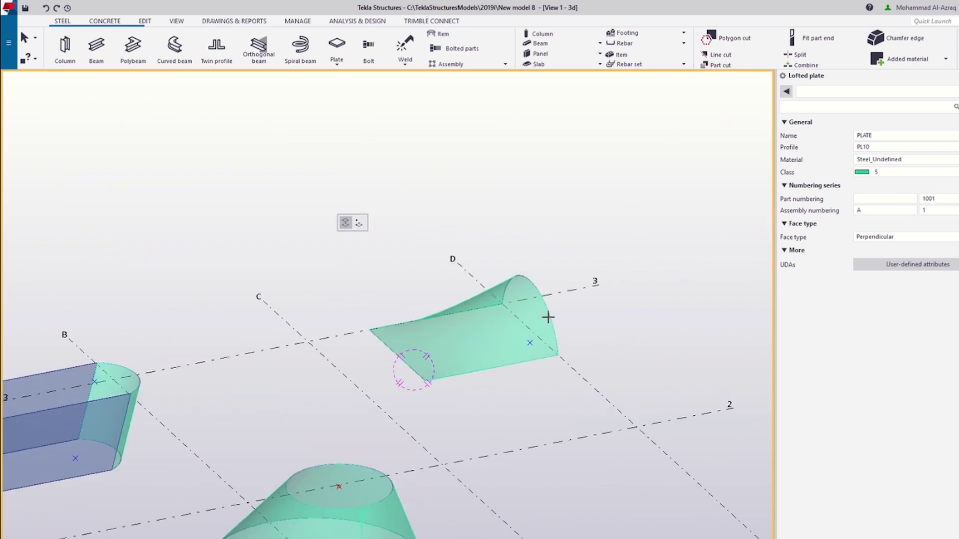
{"action": "scroll", "coordinate": [548, 320], "scroll_direction": "up", "scroll_amount": 3}
{"action": "middle_click_drag", "start_coordinate": [550, 327], "coordinate": [372, 310], "text": "ctrl"}
{"action": "scroll", "coordinate": [375, 310], "scroll_direction": "down", "scroll_amount": 3}
{"action": "scroll", "coordinate": [376, 310], "scroll_direction": "down", "scroll_amount": 2}
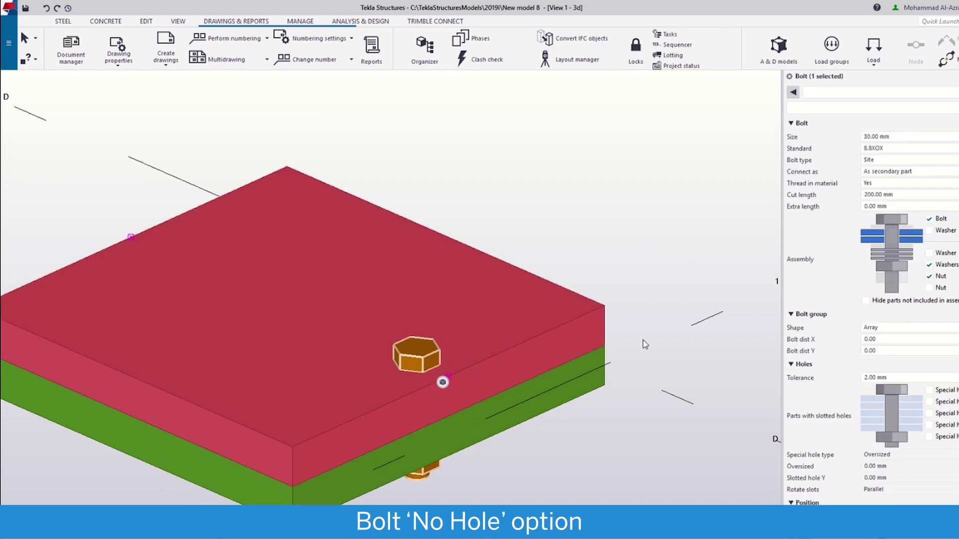
- Enable the first special hole option and set the bolt's special hole type to No hole
{"action": "left_click", "coordinate": [929, 390]}
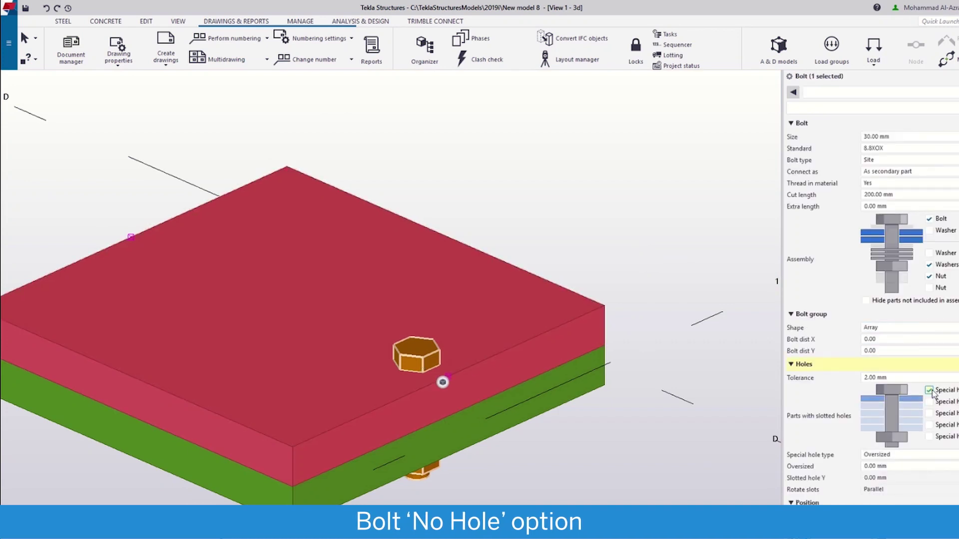
{"action": "left_click", "coordinate": [917, 455]}
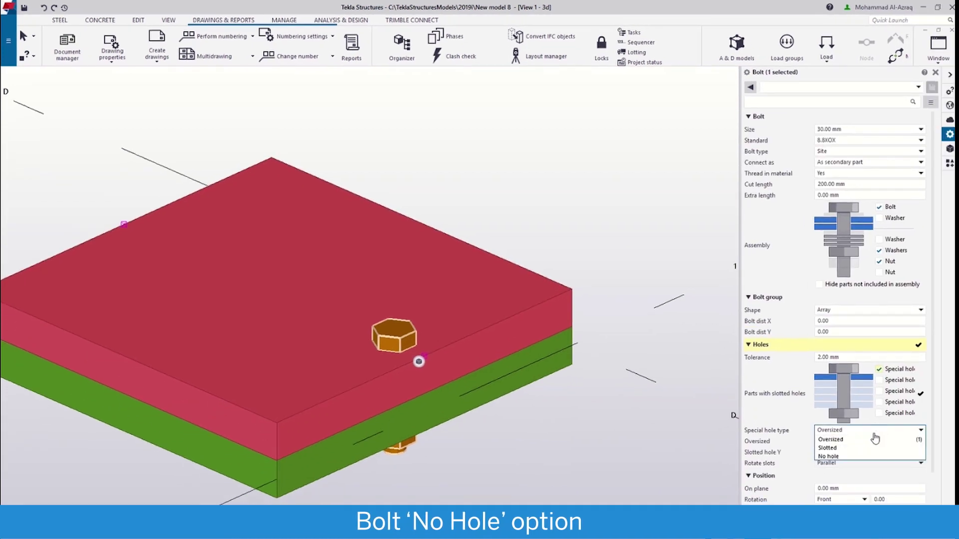
{"action": "left_click", "coordinate": [860, 456]}
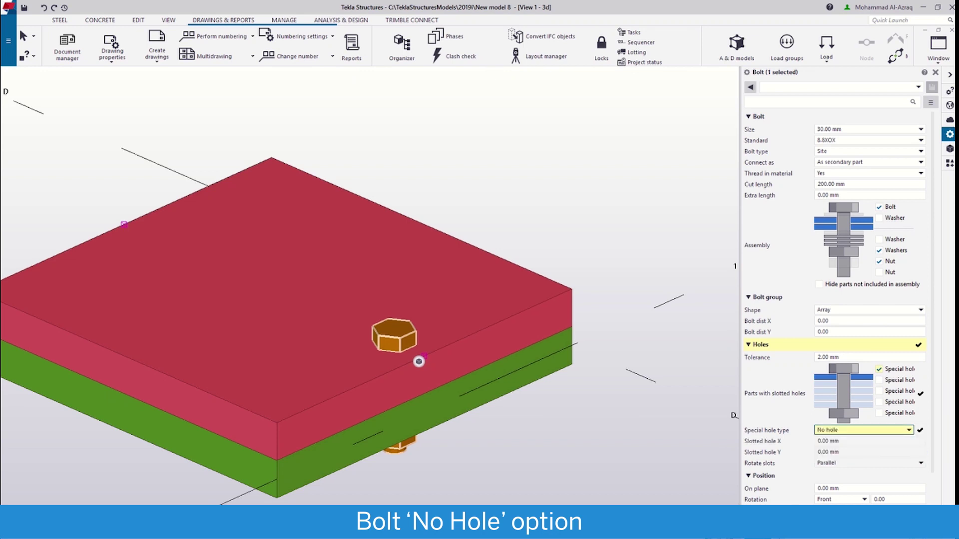
- Create a single-part drawing of the top red plate, performing numbering to open p.2
{"action": "left_click", "coordinate": [565, 425]}
{"action": "left_click", "coordinate": [473, 310]}
{"action": "right_click", "coordinate": [473, 309]}
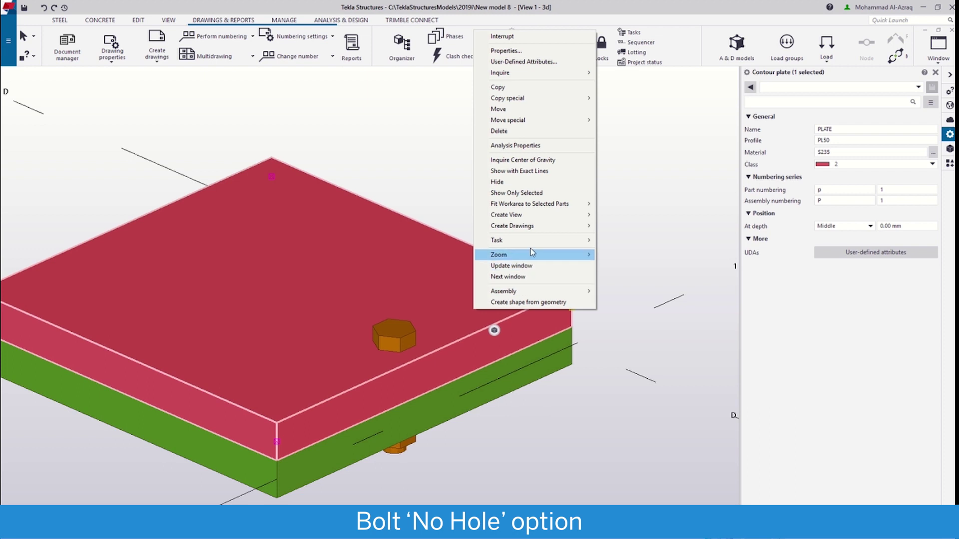
{"action": "mouse_move", "coordinate": [515, 225]}
{"action": "left_click", "coordinate": [619, 224]}
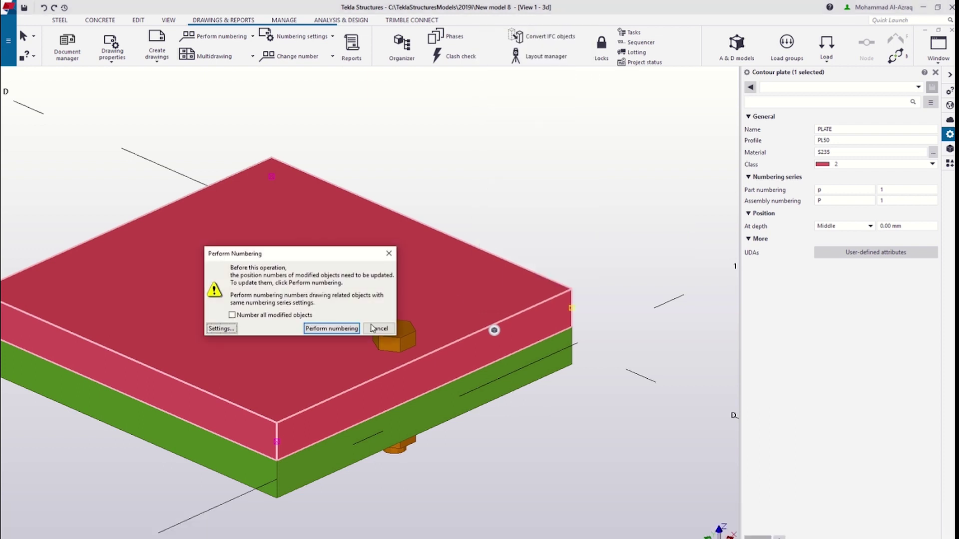
{"action": "left_click", "coordinate": [343, 330]}
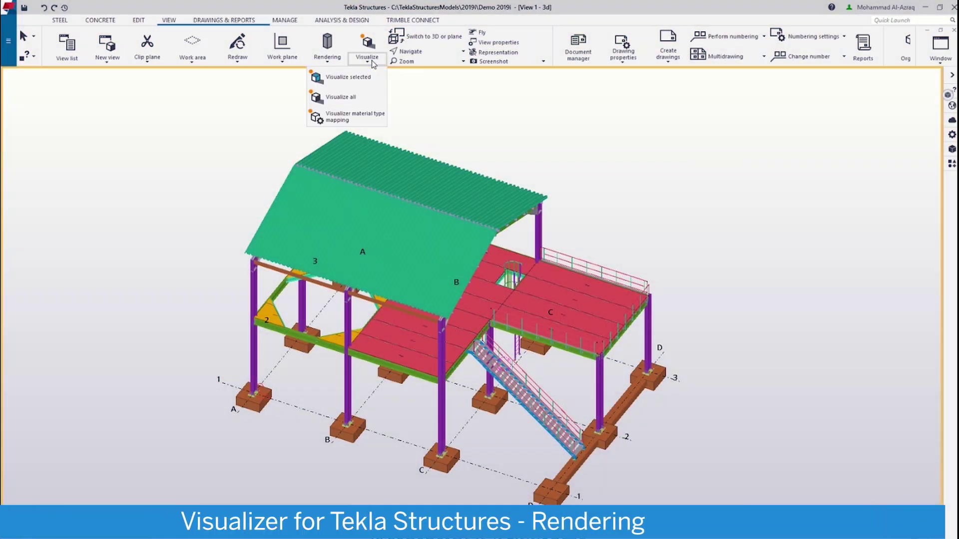
- Render the whole model with Visualize all and zoom in on the staircase and railings
{"action": "left_click", "coordinate": [363, 101]}
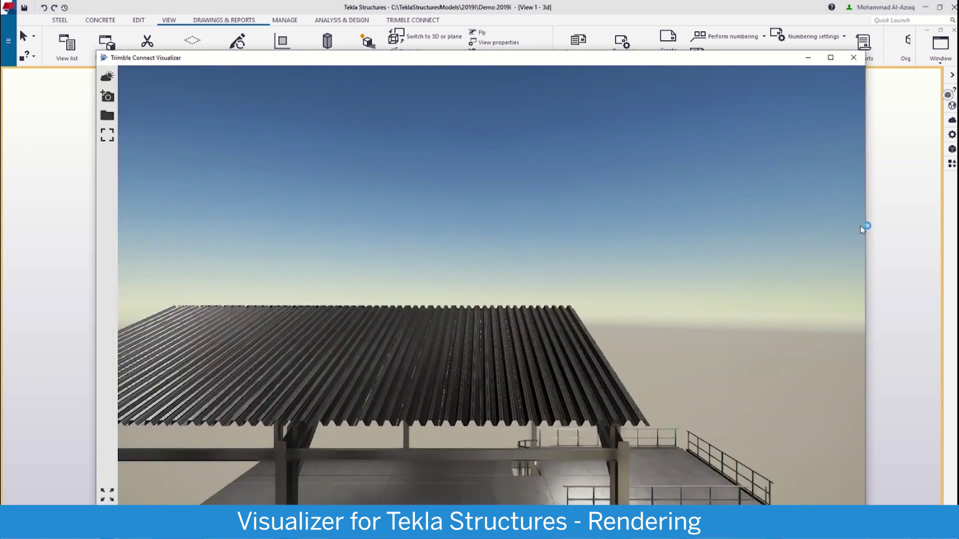
{"action": "left_click_drag", "start_coordinate": [617, 196], "coordinate": [450, 288]}
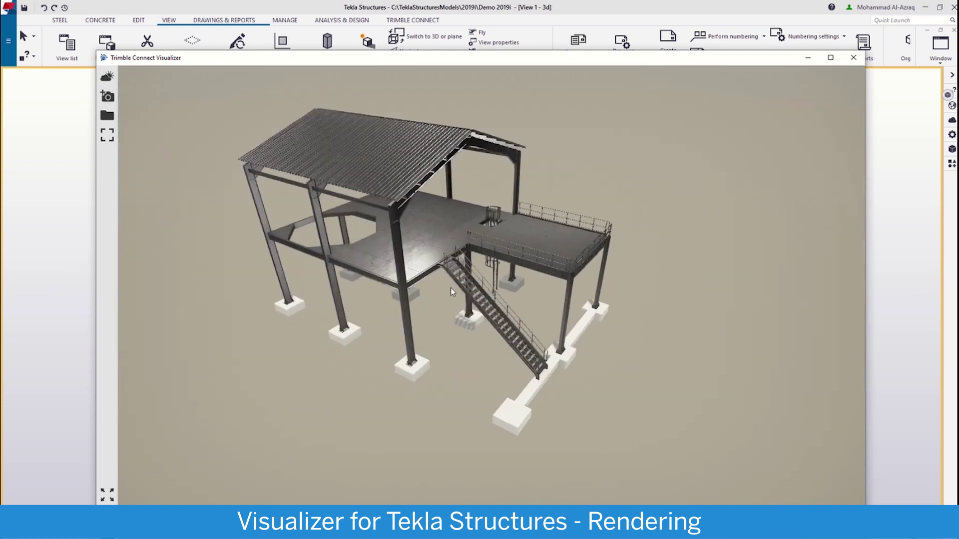
{"action": "scroll", "coordinate": [451, 288], "scroll_direction": "up", "scroll_amount": 8}
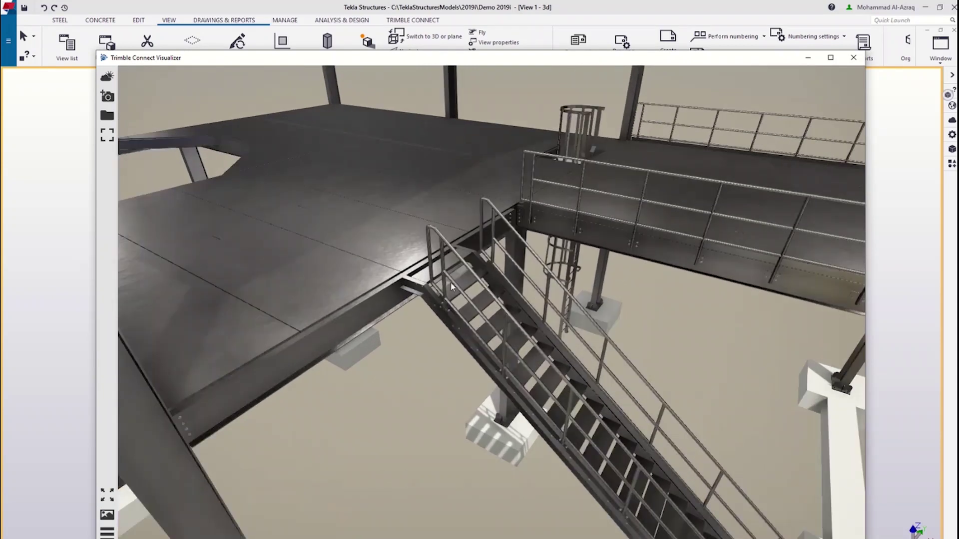
{"action": "scroll", "coordinate": [451, 286], "scroll_direction": "up", "scroll_amount": 10}
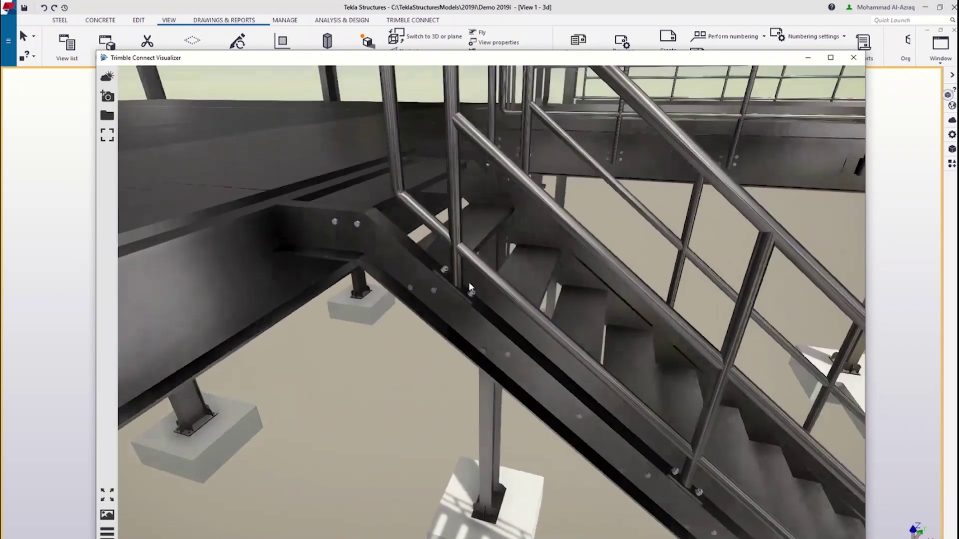
{"action": "mouse_move", "coordinate": [469, 282]}
{"action": "left_mouse_down"}
{"action": "mouse_move", "coordinate": [480, 279]}
{"action": "mouse_move", "coordinate": [487, 295]}
{"action": "mouse_move", "coordinate": [459, 293]}
{"action": "left_mouse_up"}
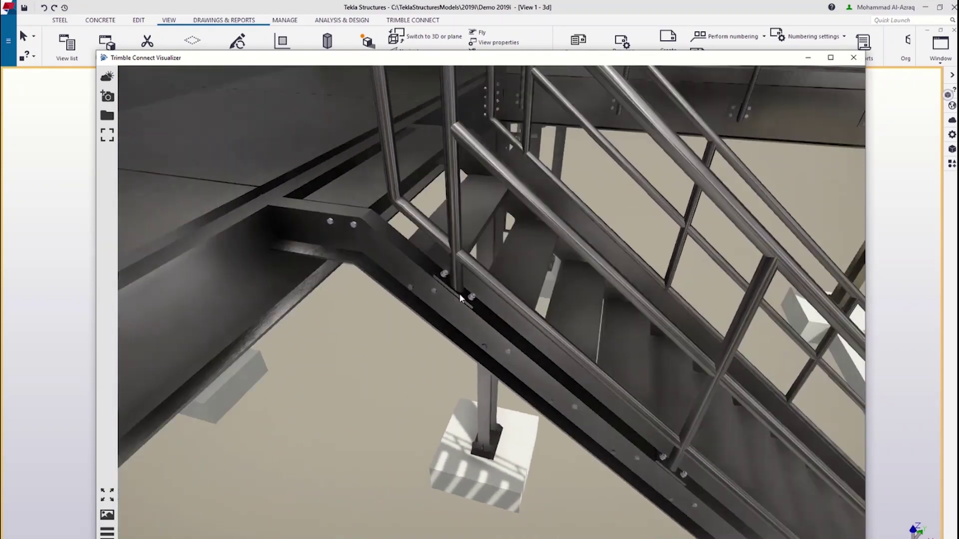
{"action": "scroll", "coordinate": [434, 289], "scroll_direction": "down", "scroll_amount": 5}
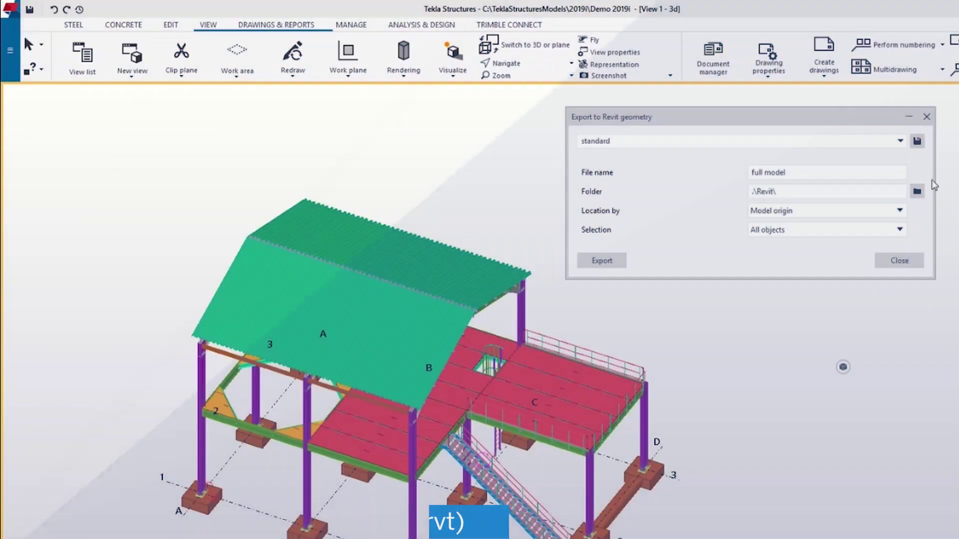
- Export all objects as Revit geometry named 'full model' to the .\Revit\ folder
{"action": "left_click", "coordinate": [796, 174]}
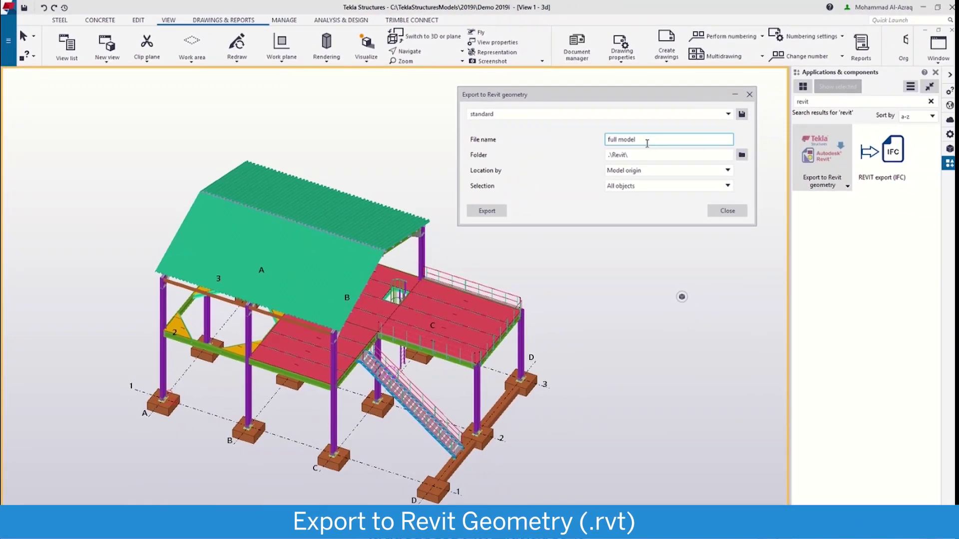
{"action": "left_click", "coordinate": [506, 214]}
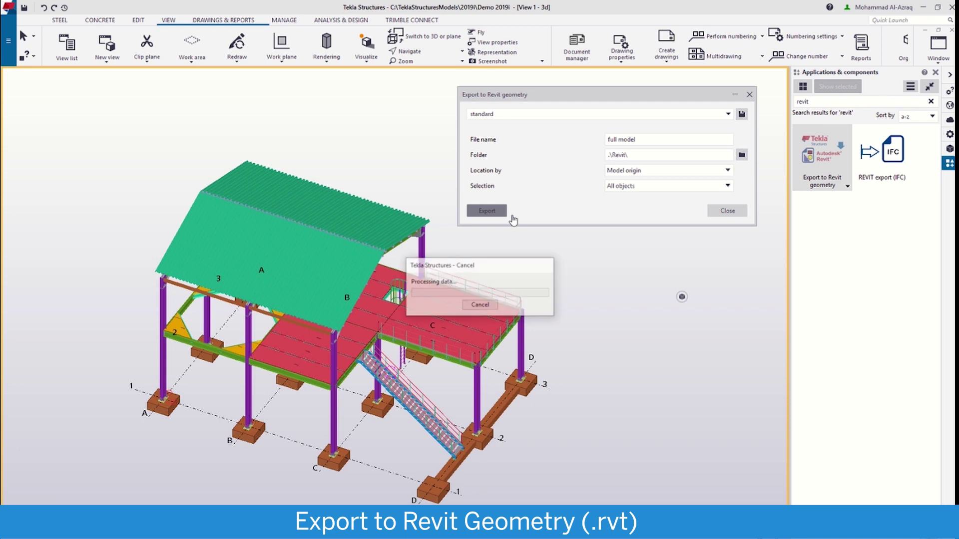